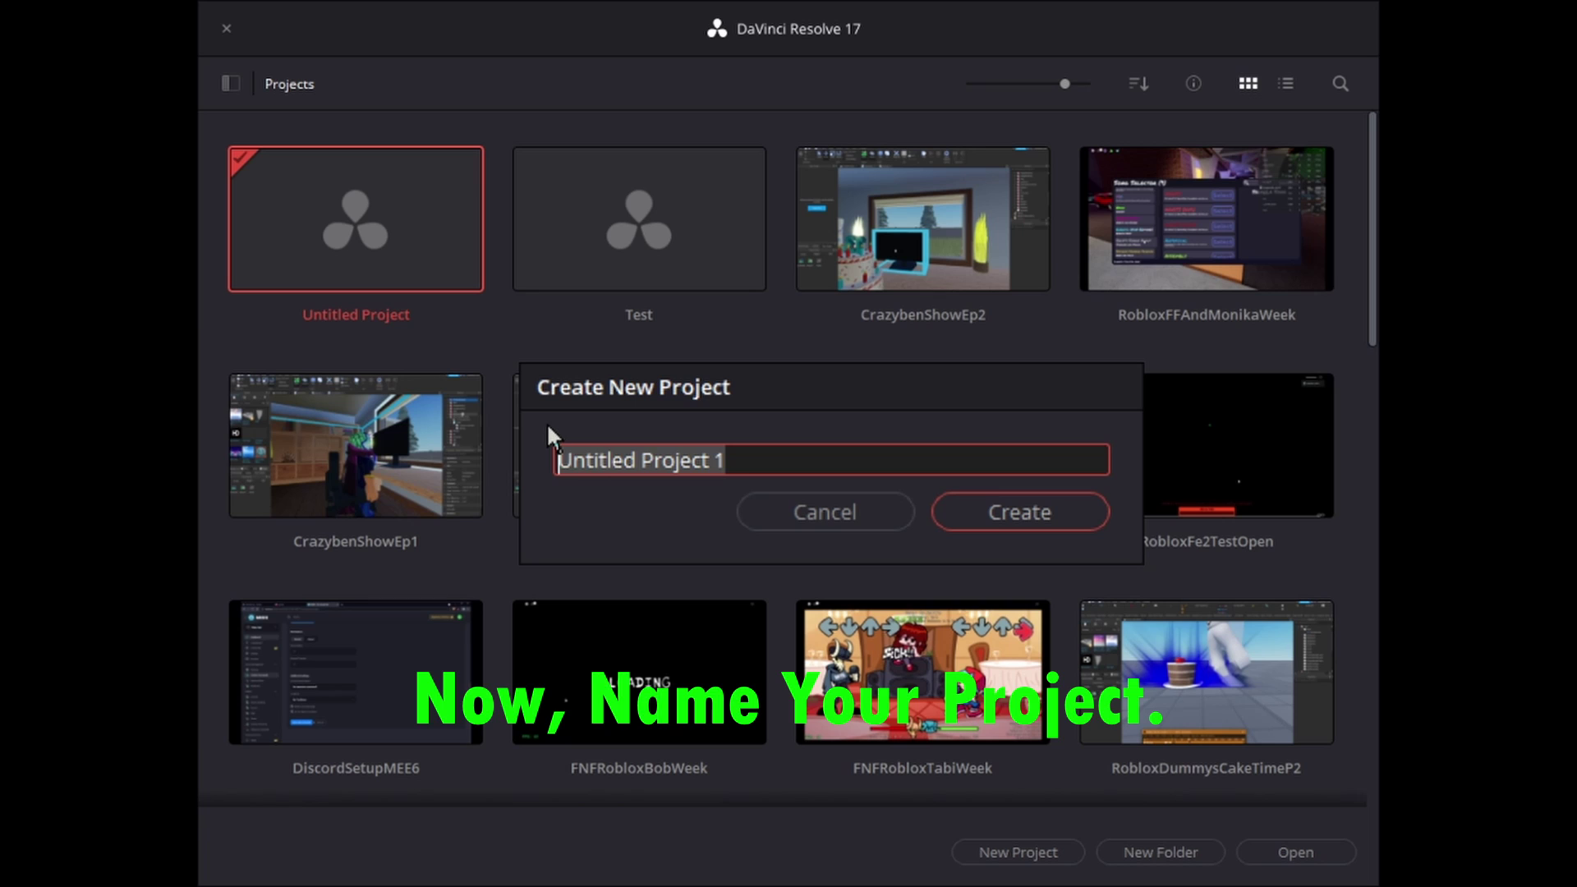
- Name the new project VideoTest and create it
key(BackSpace)
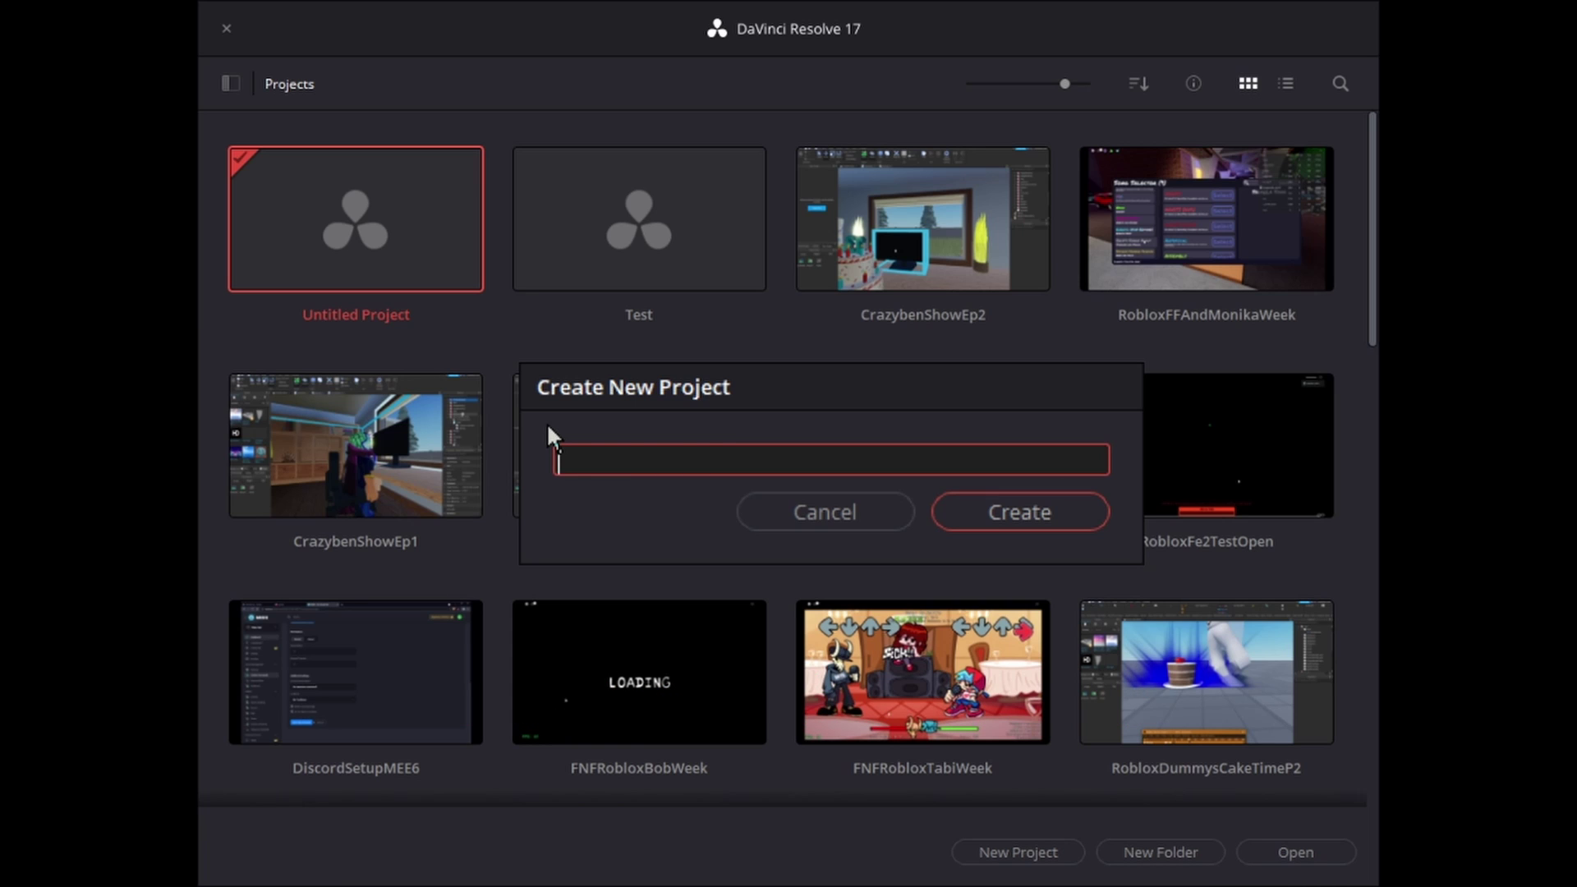
text(VideoTest)
click(969, 514)
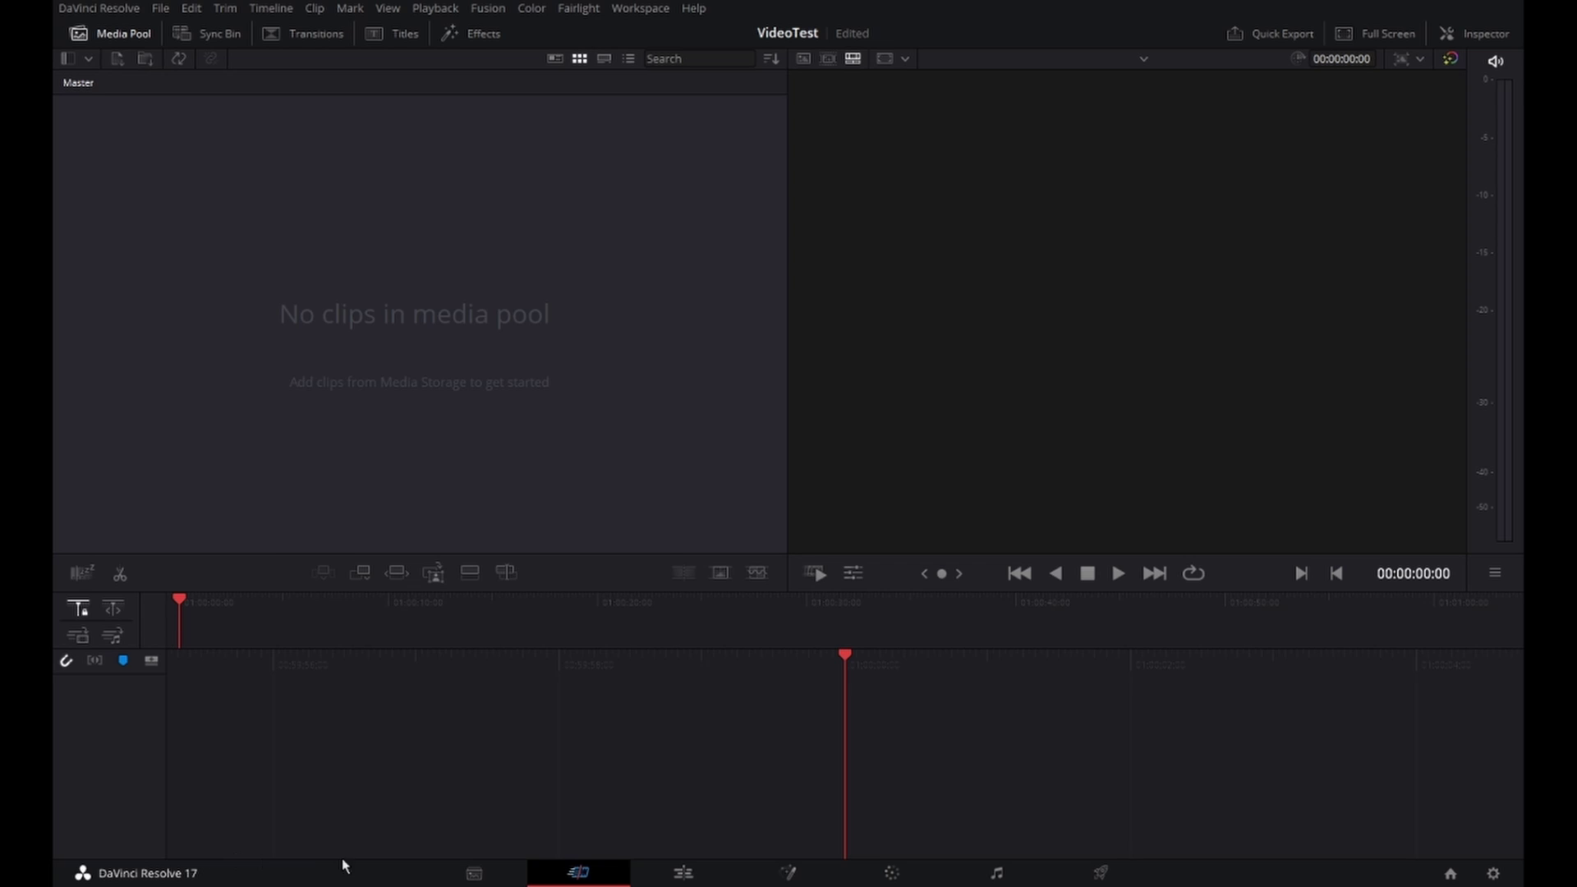
click(683, 872)
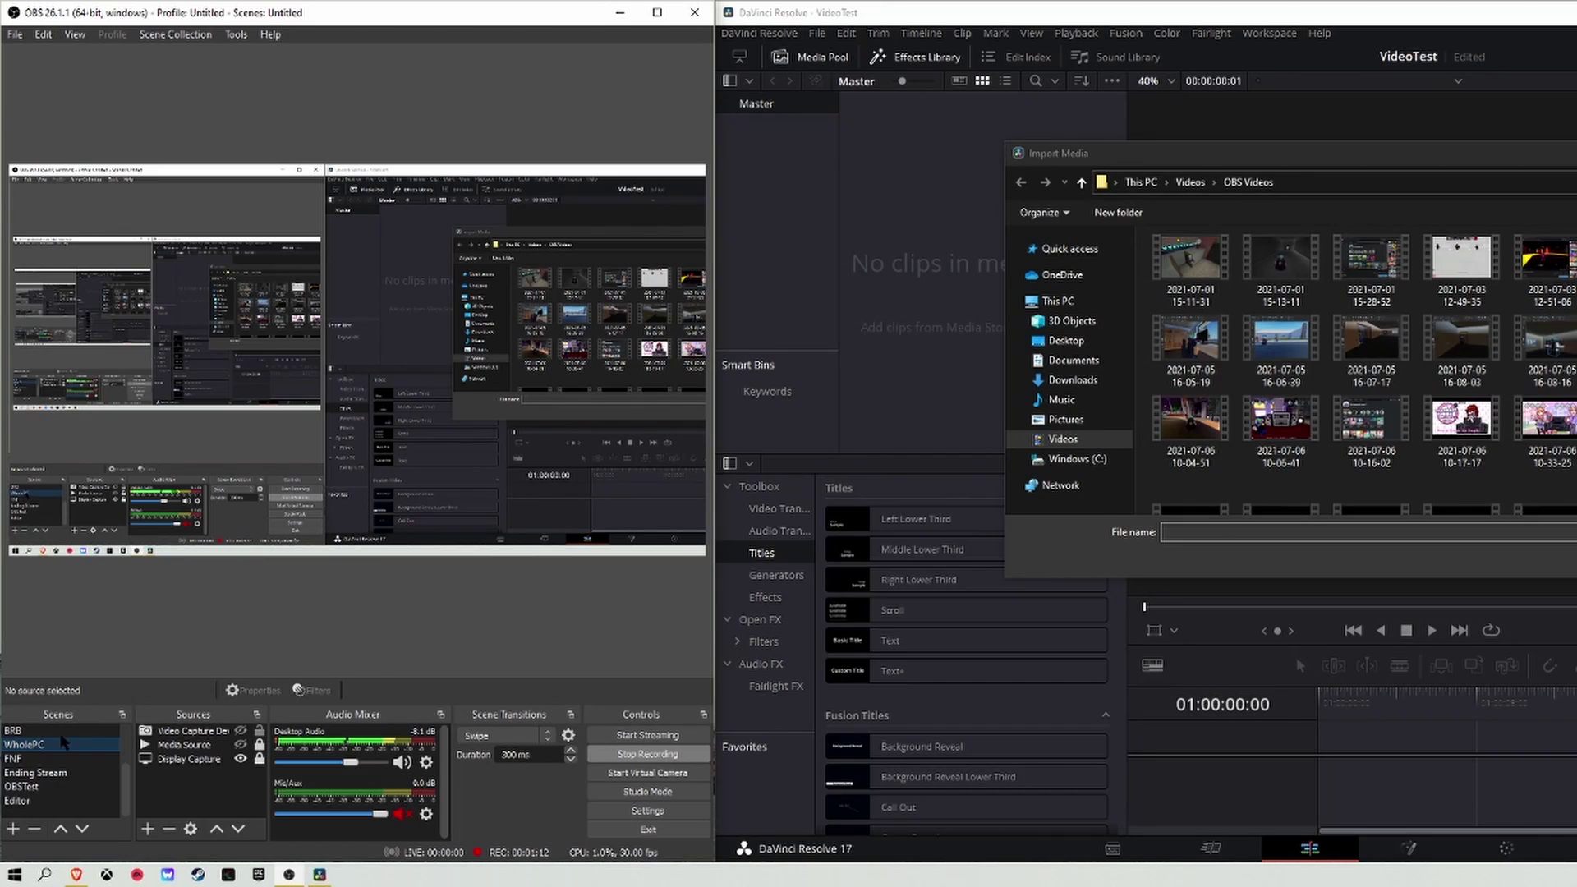
drag(1183, 154, 1000, 158)
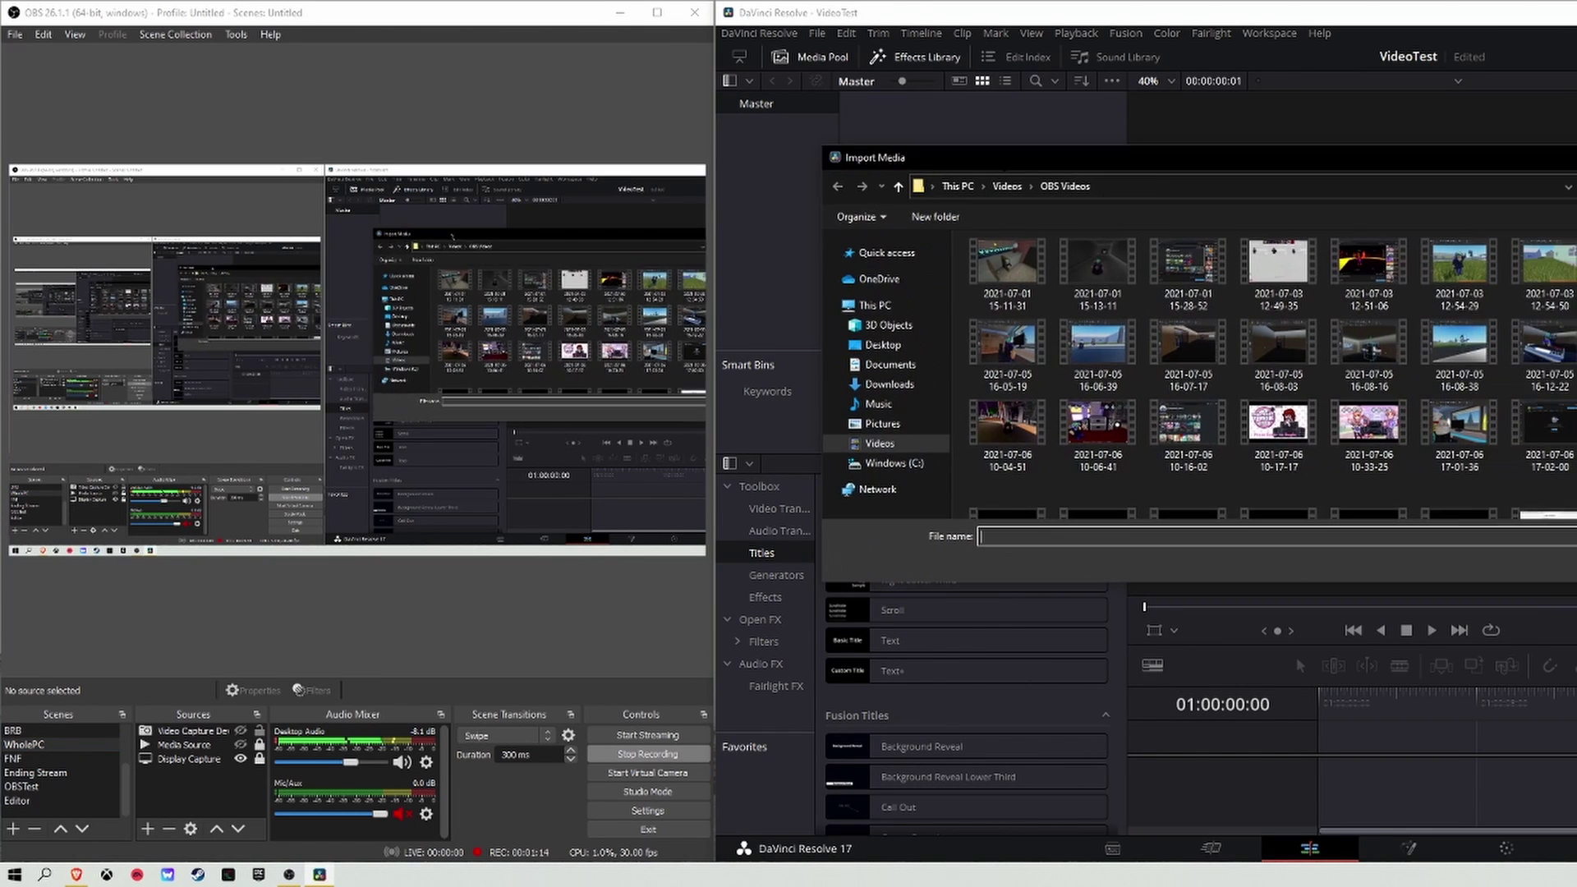
scroll(1367, 332, down, 2)
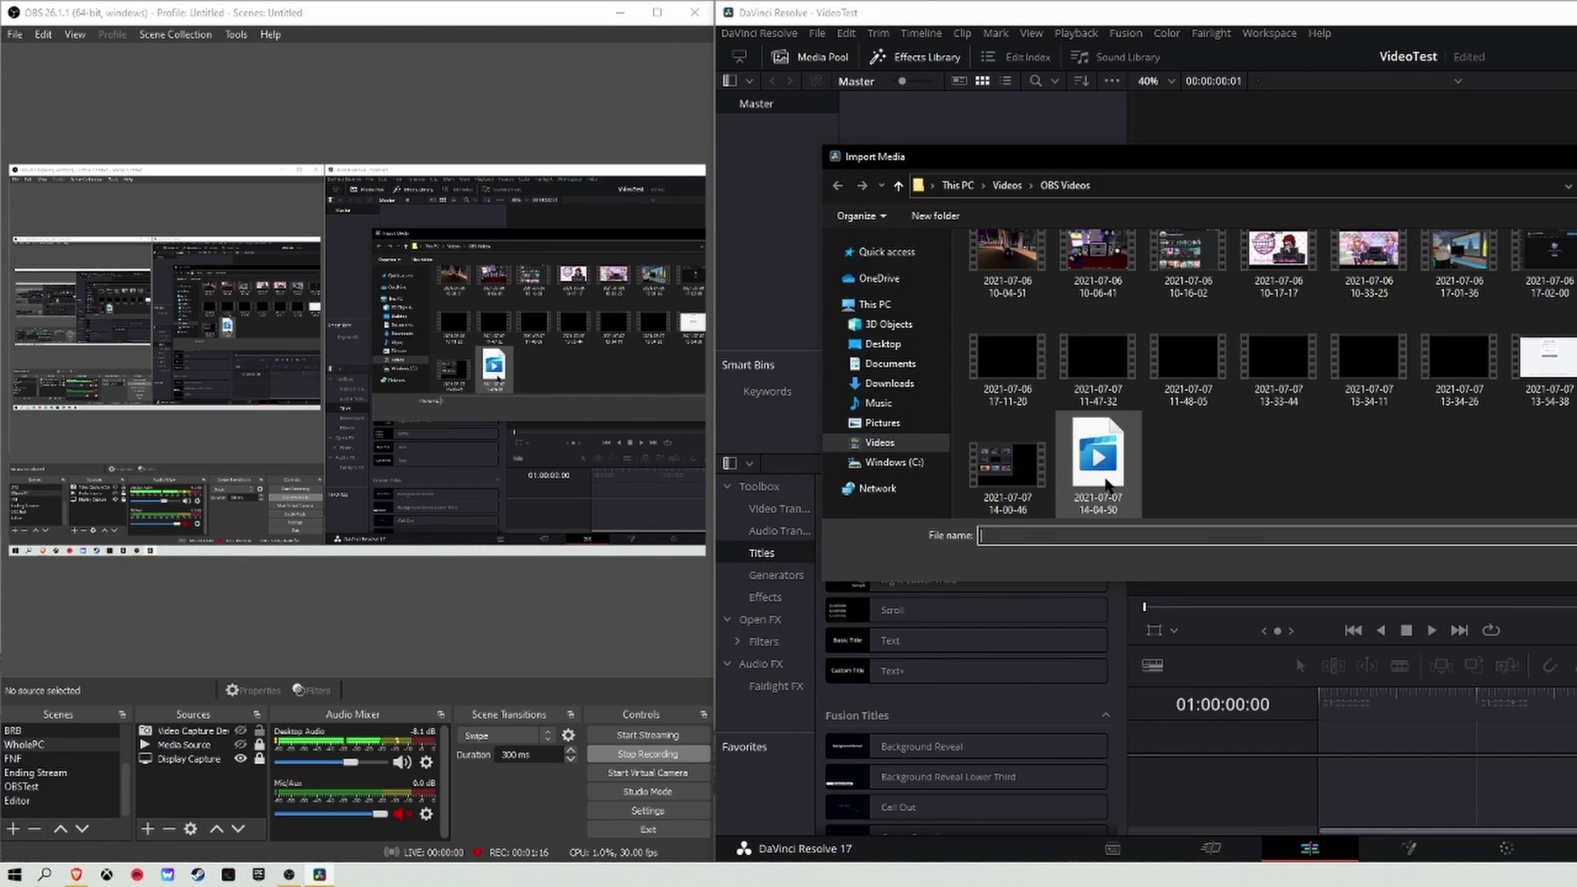
click(1101, 468)
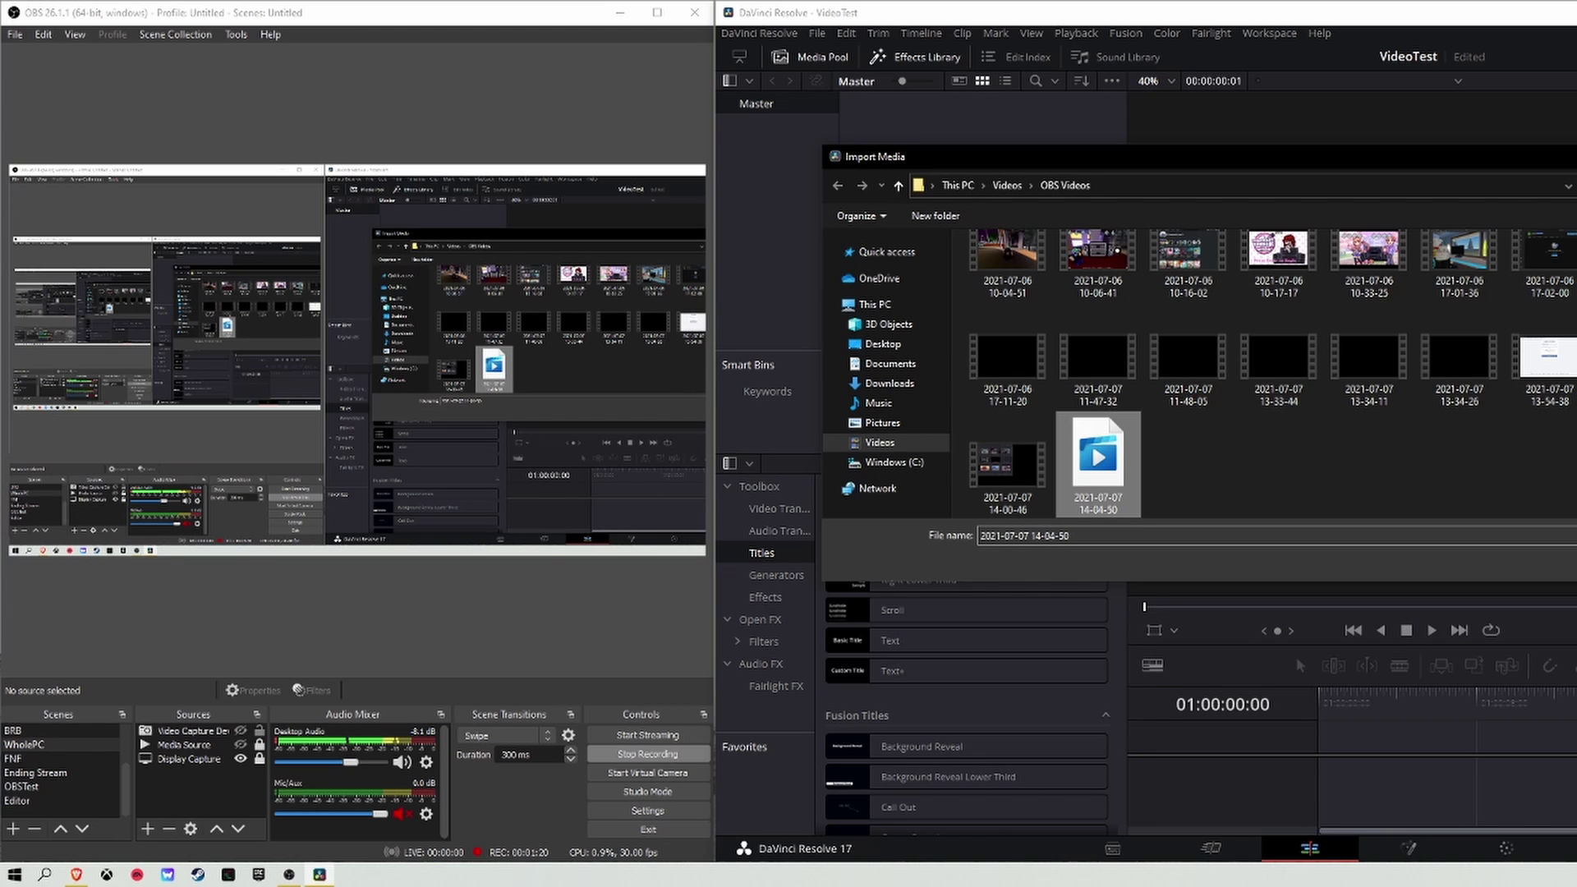
key(Left)
key(Left)
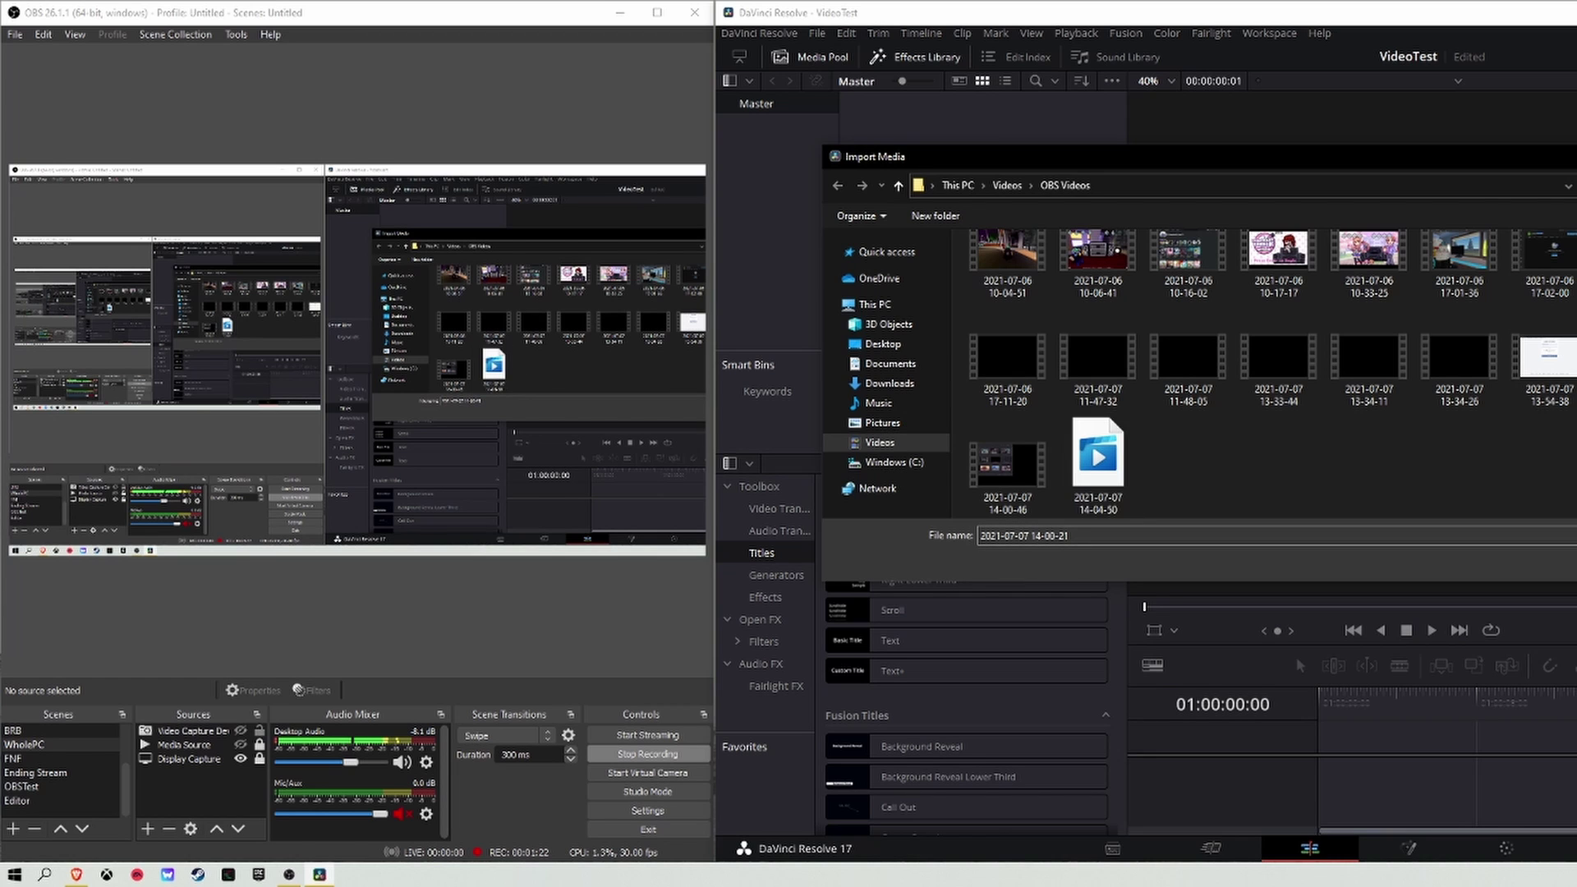
key(Return)
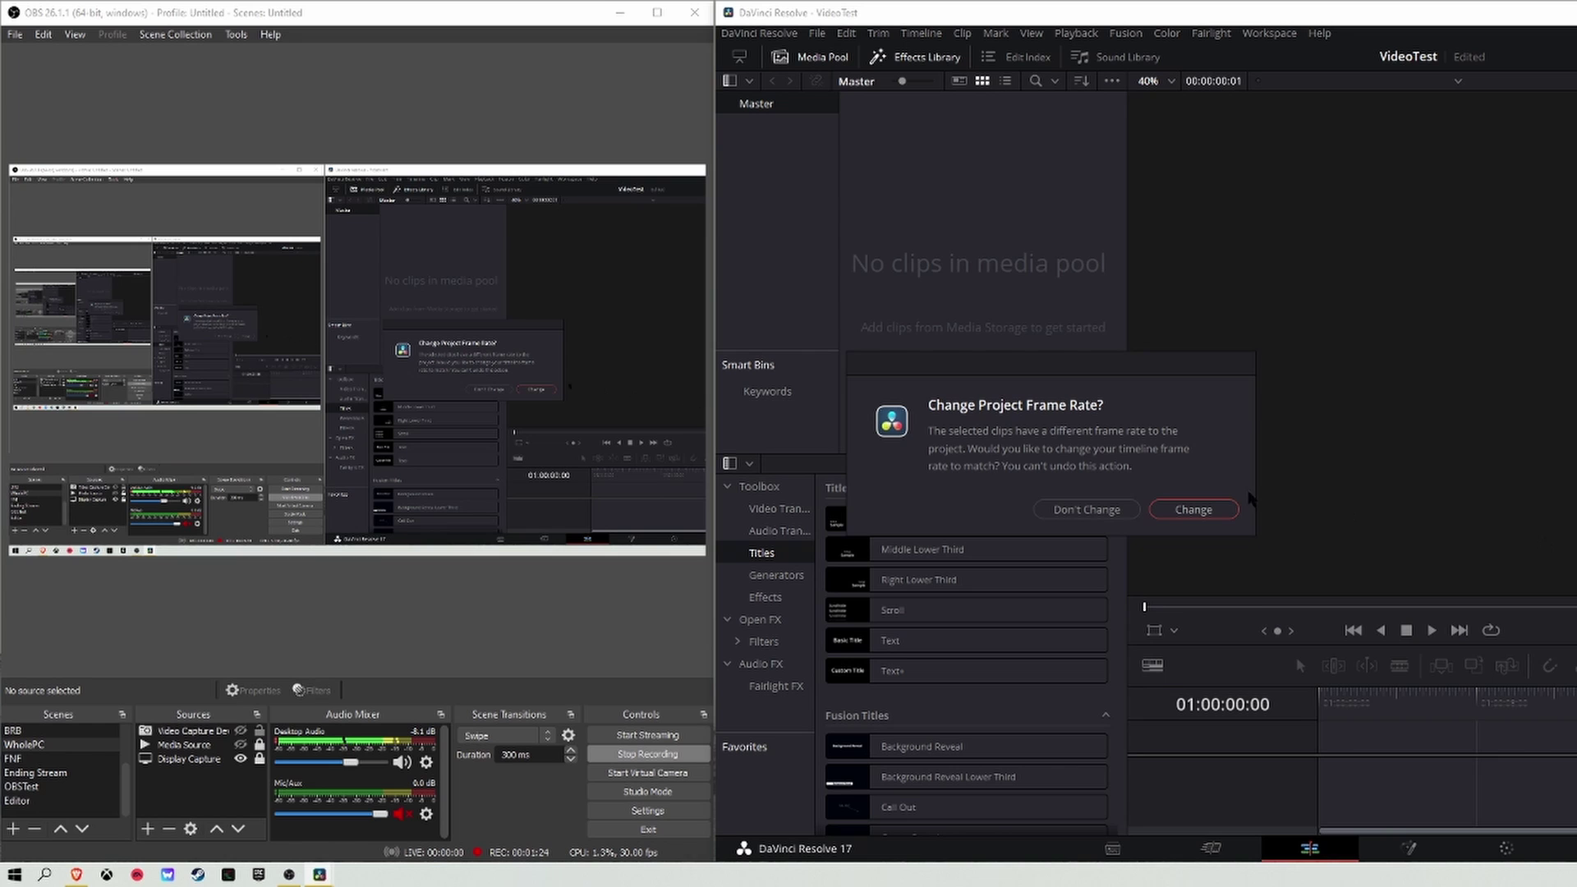
click(1086, 509)
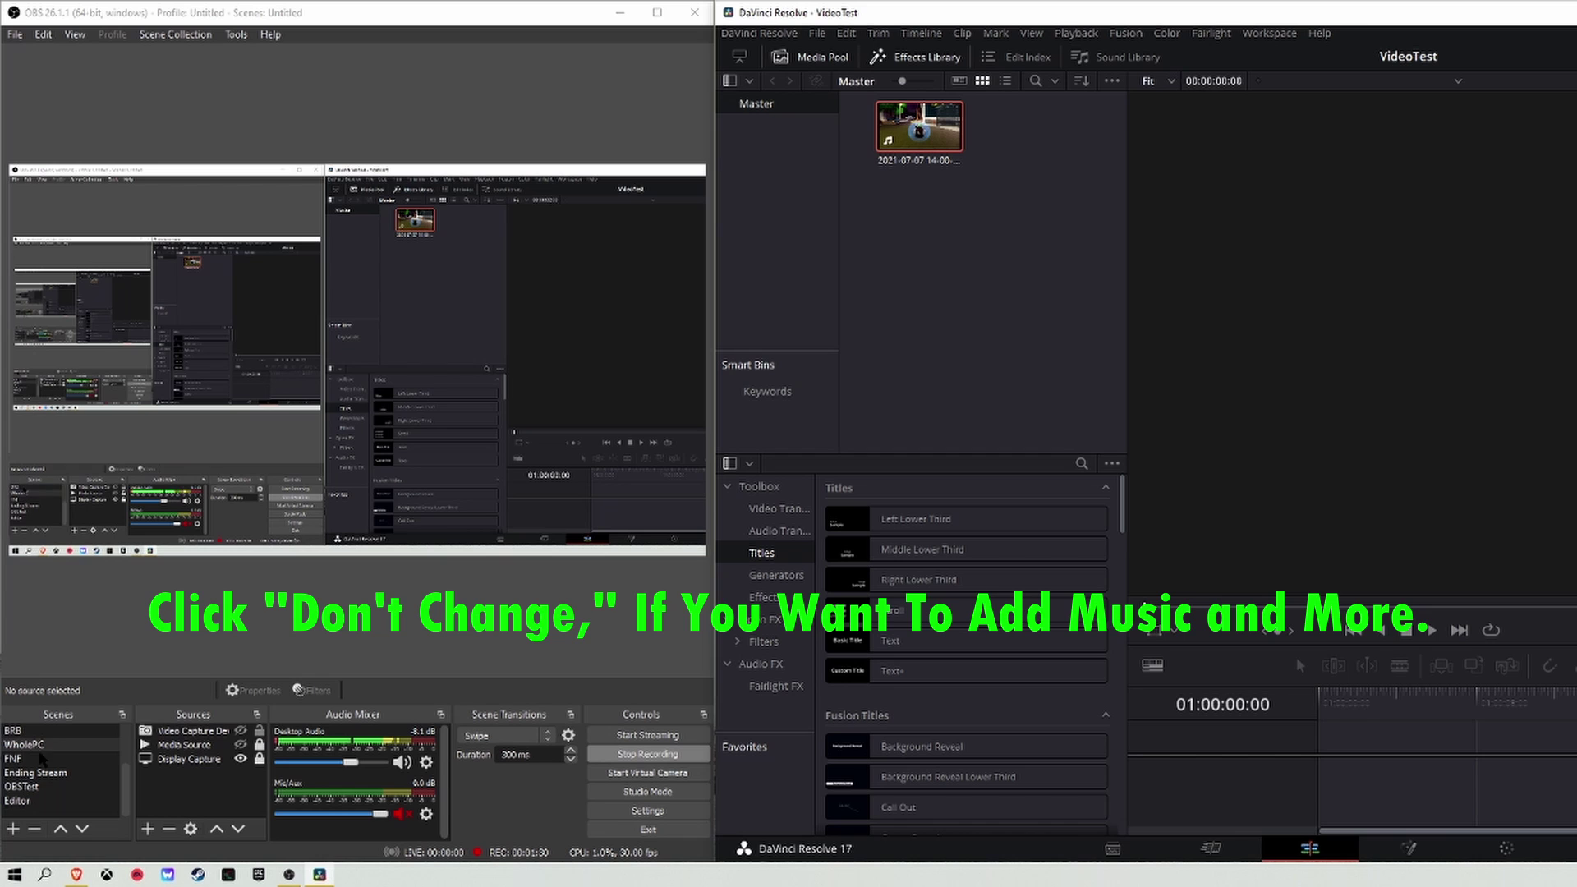
- Switch OBS to the Editor scene
scroll(41, 759, up, 2)
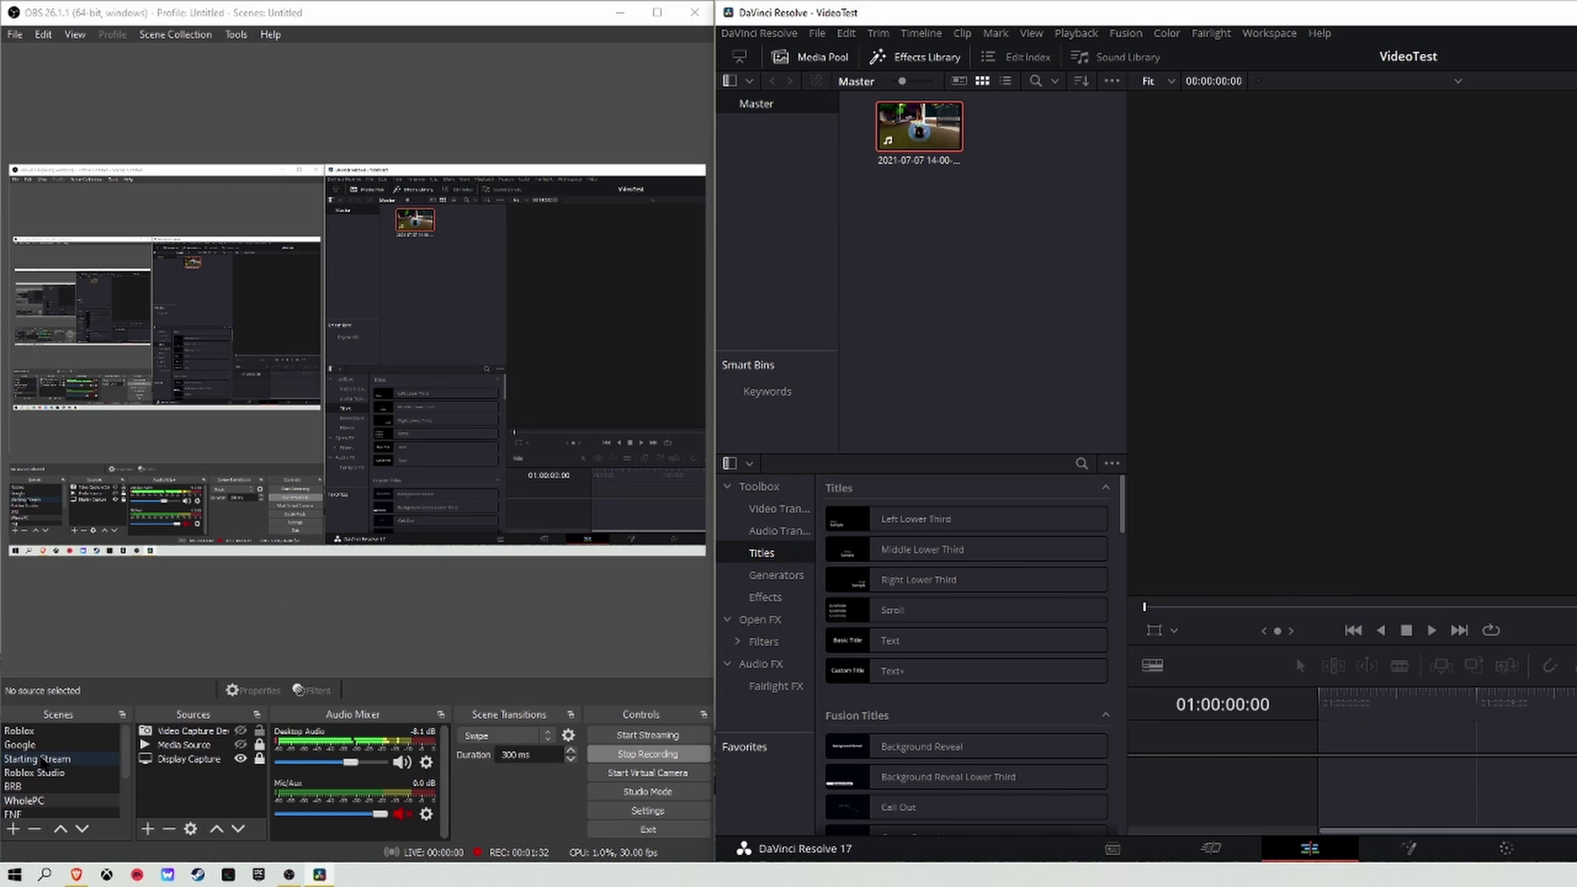
scroll(43, 780, down, 2)
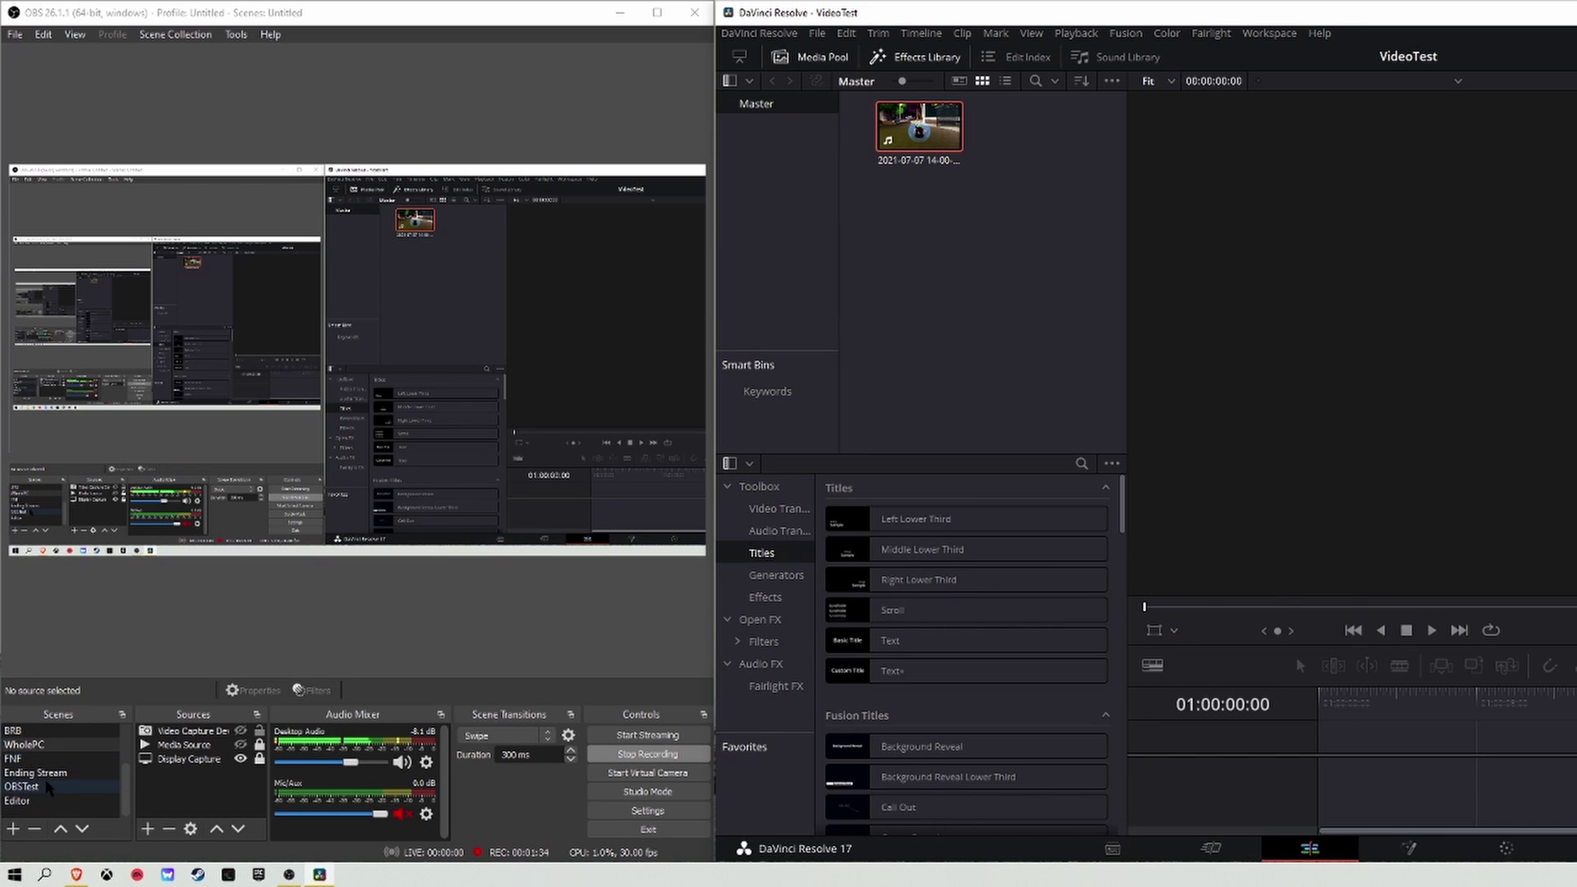
click(44, 798)
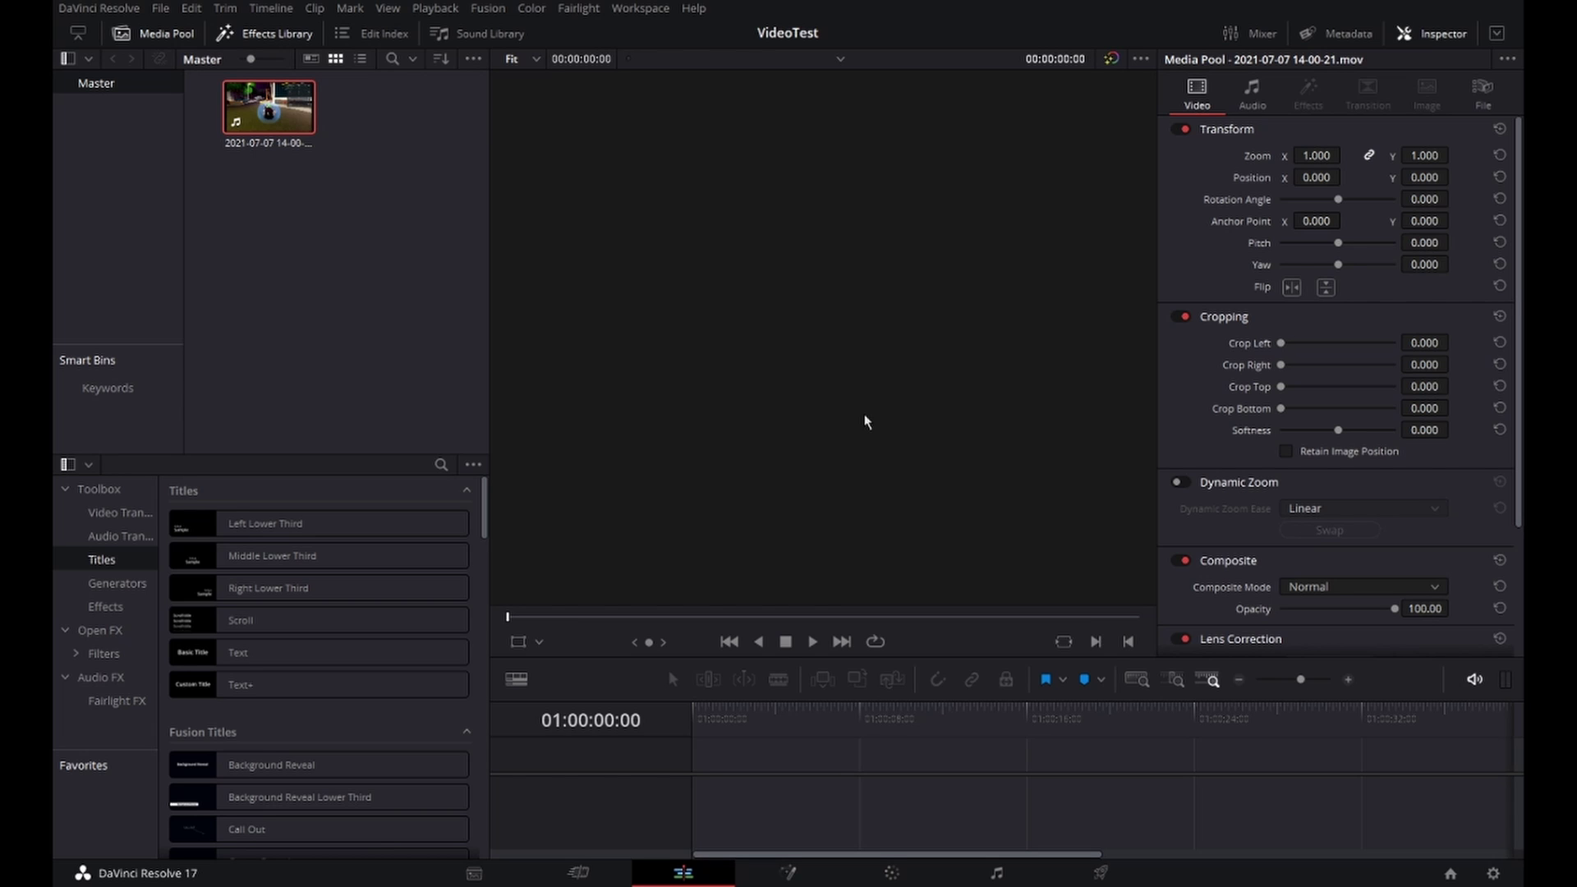
- In DaVinci Resolve, place the imported clip at the start of the timeline and move the playhead to 01:00:00:11
drag(297, 123, 708, 748)
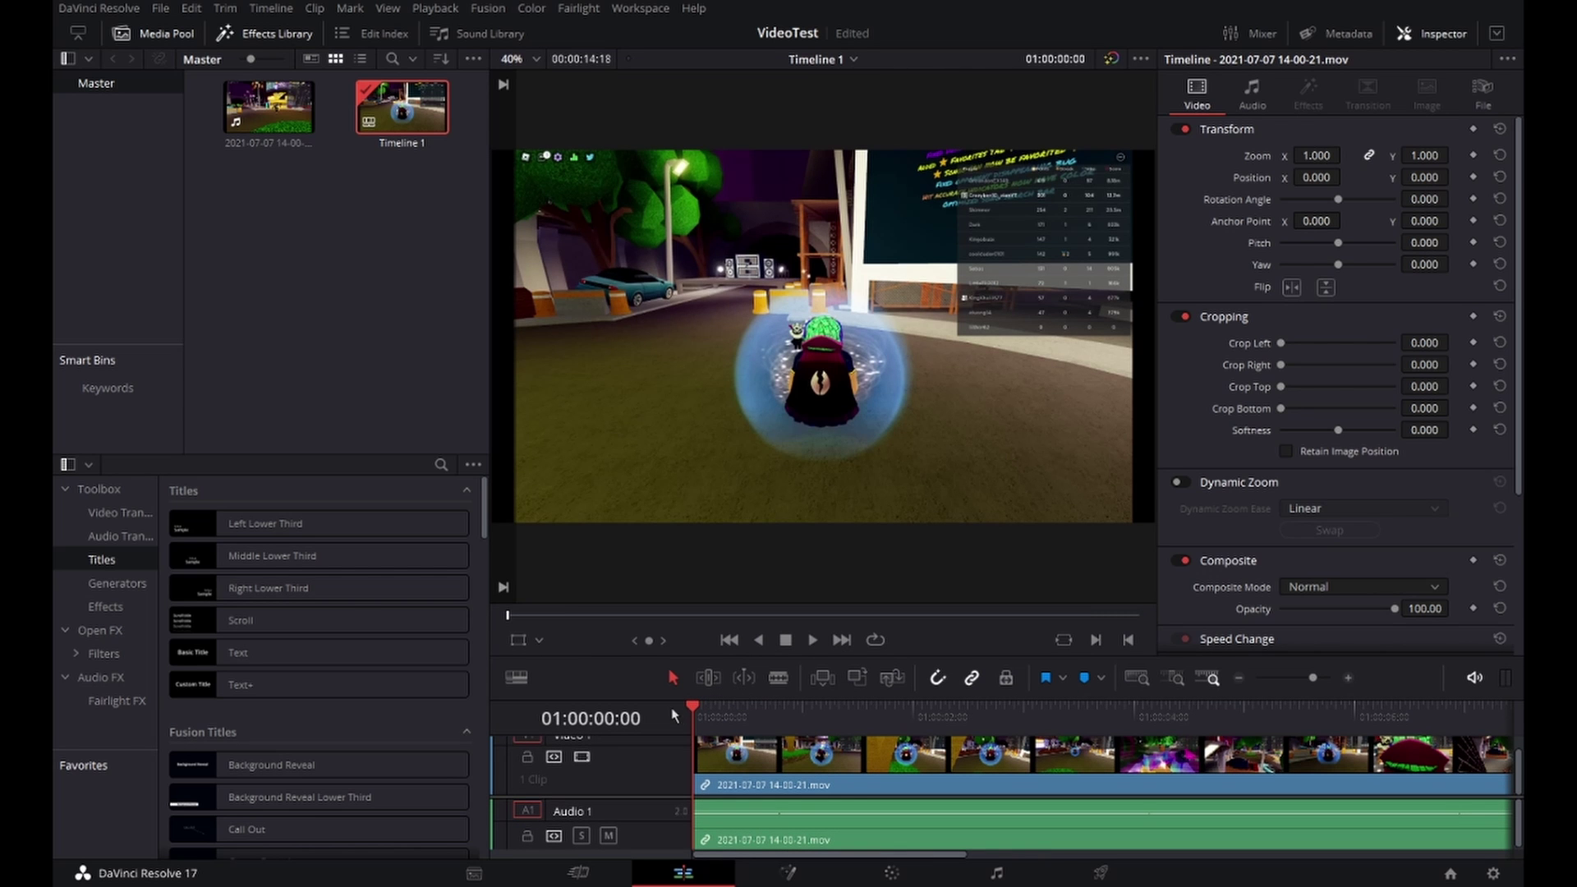
mouse_move(693, 712)
mouse_down()
mouse_move(1075, 712)
mouse_move(697, 712)
mouse_up()
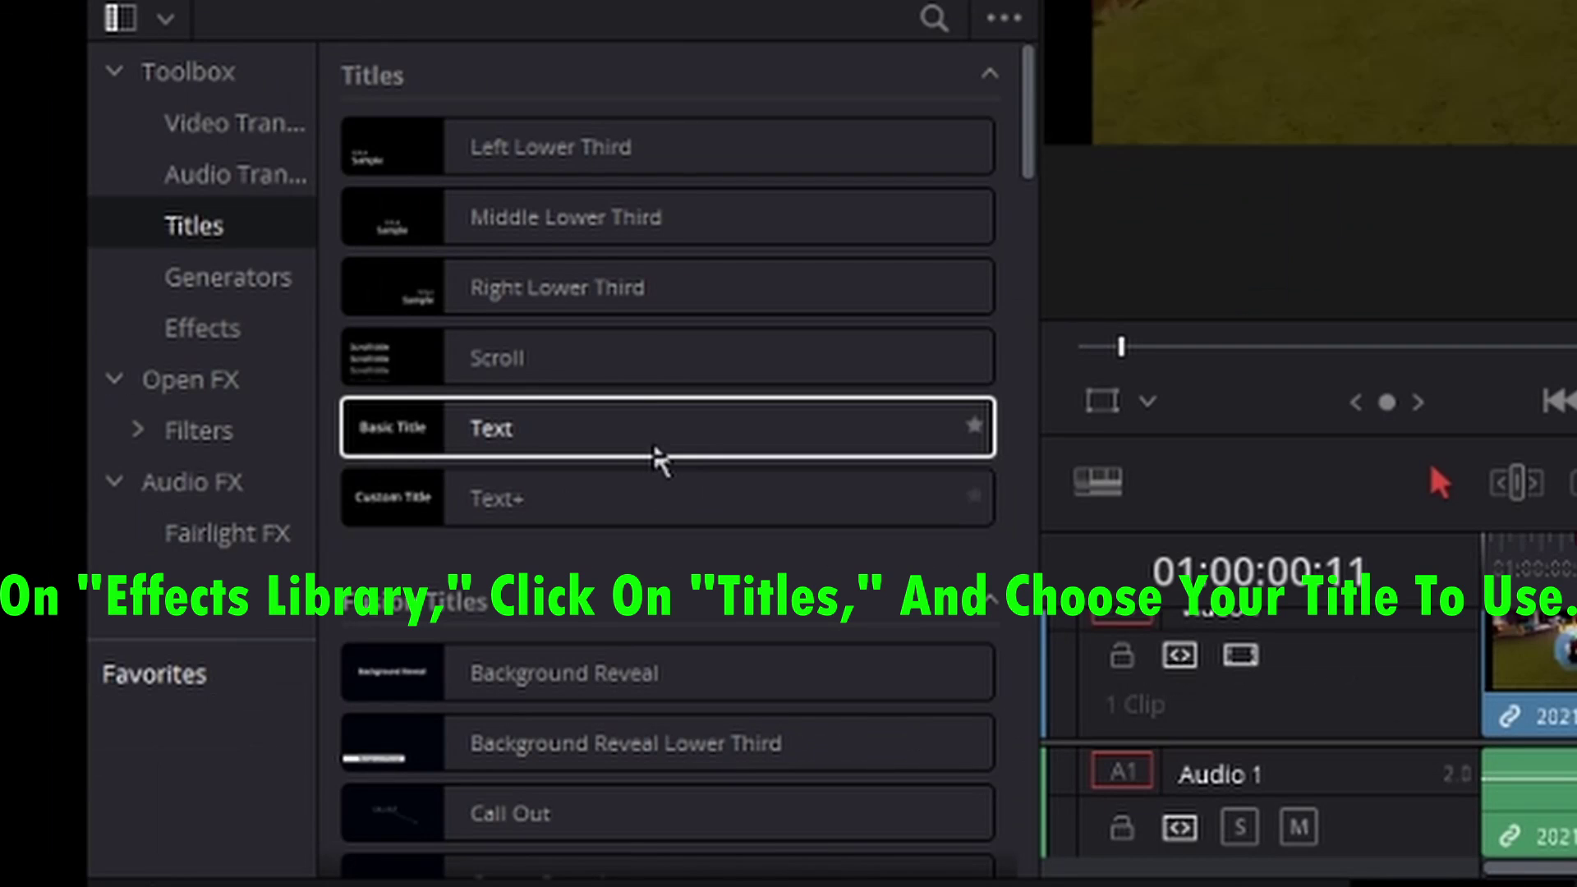
- Add a basic Text title at the start of track Video 2 and change its text to "Hello, Guys!"
drag(646, 426, 1576, 633)
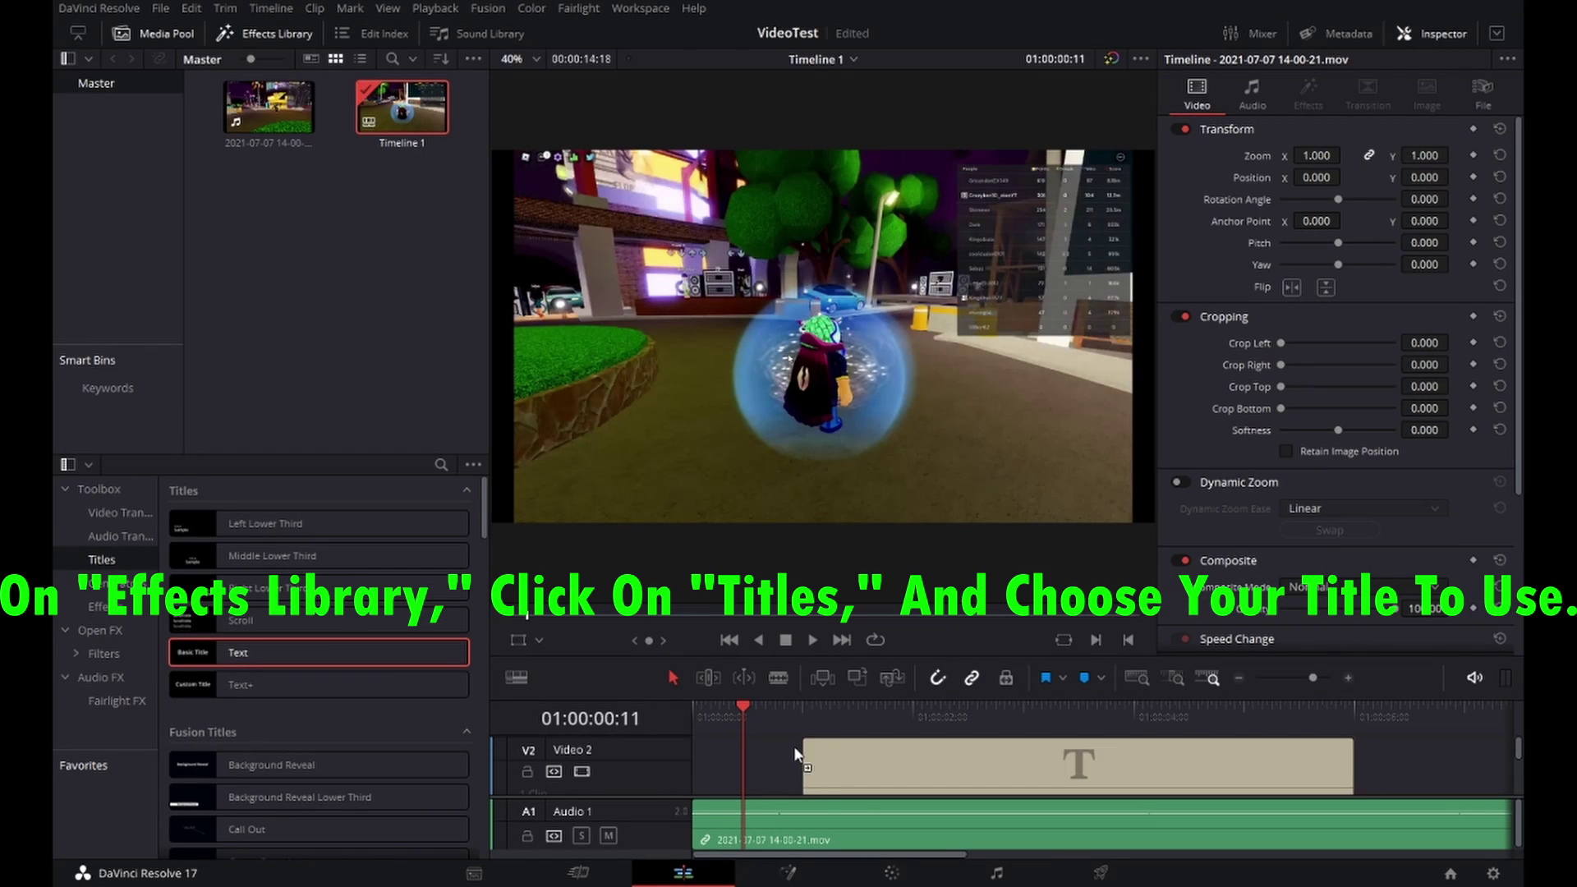
drag(794, 755, 702, 748)
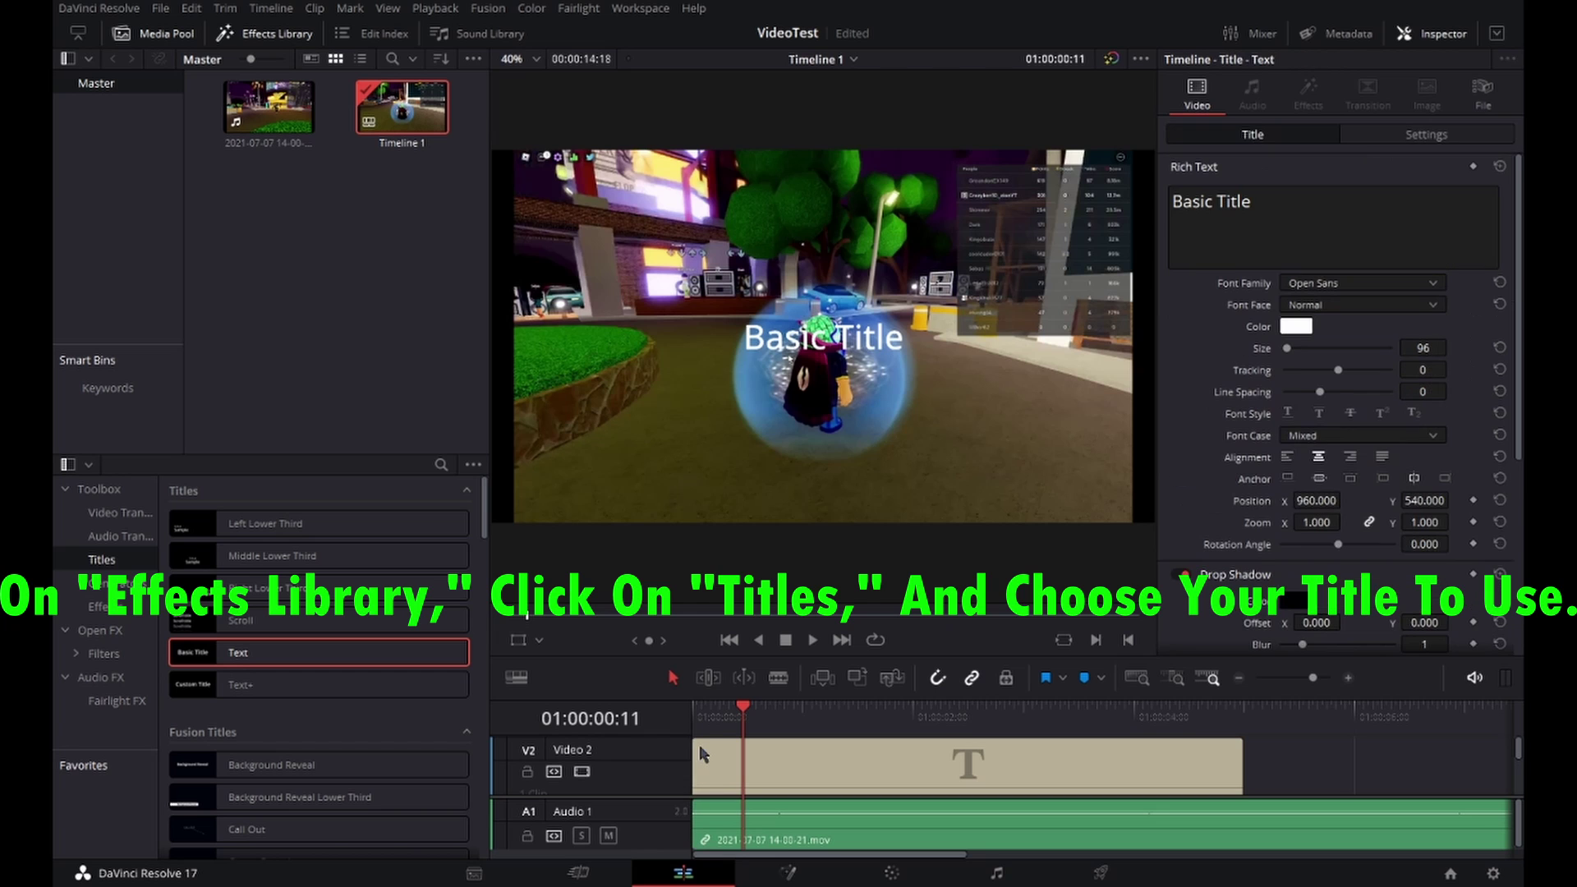
triple_click(1304, 217)
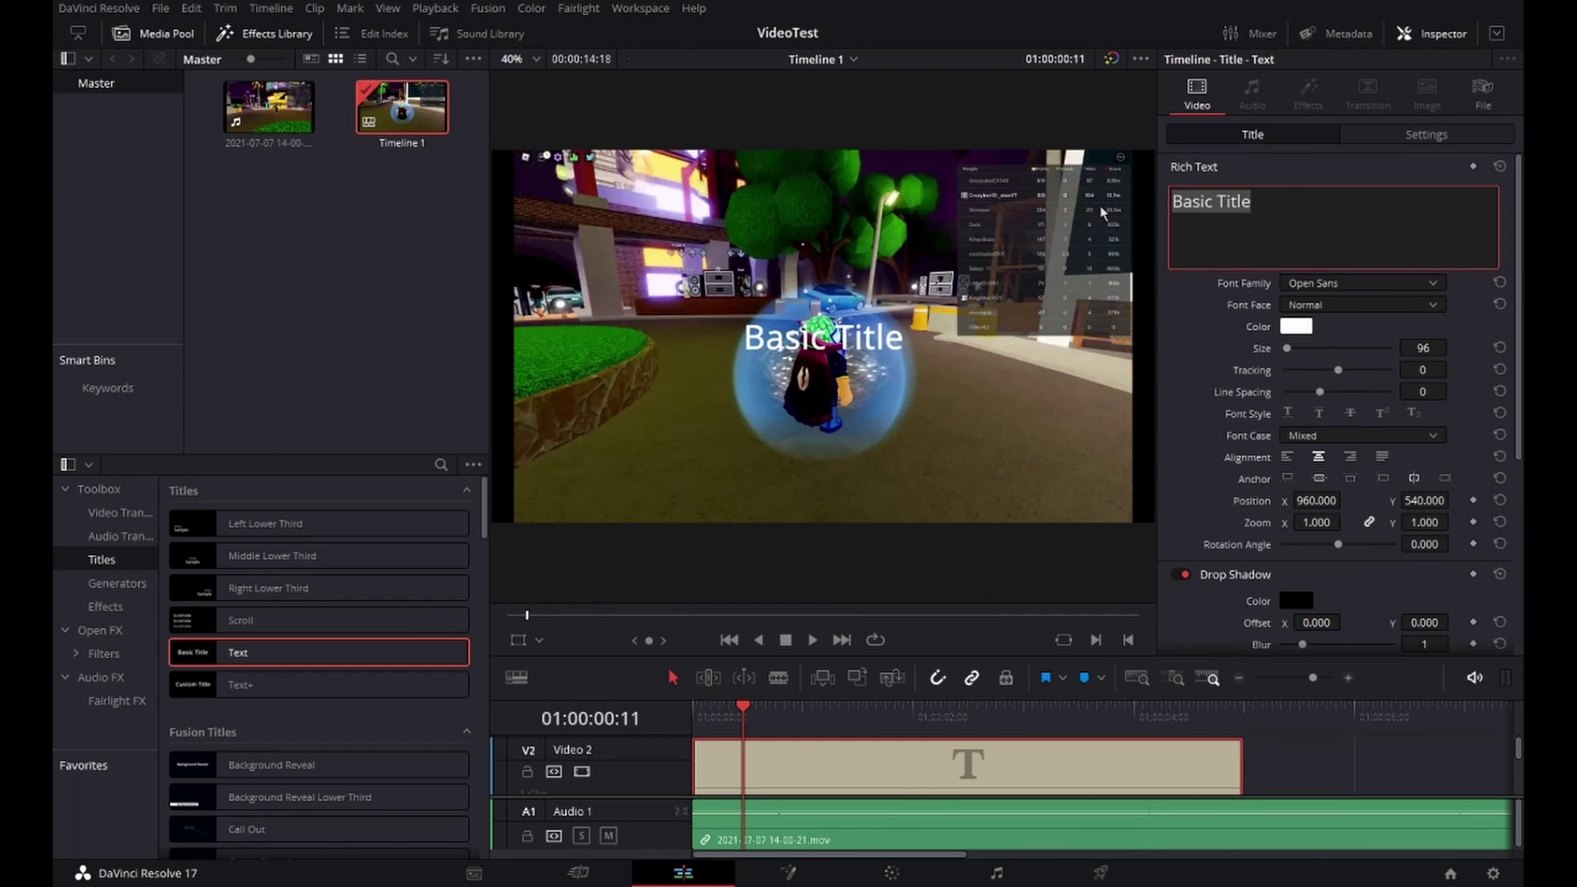
text(Hello)
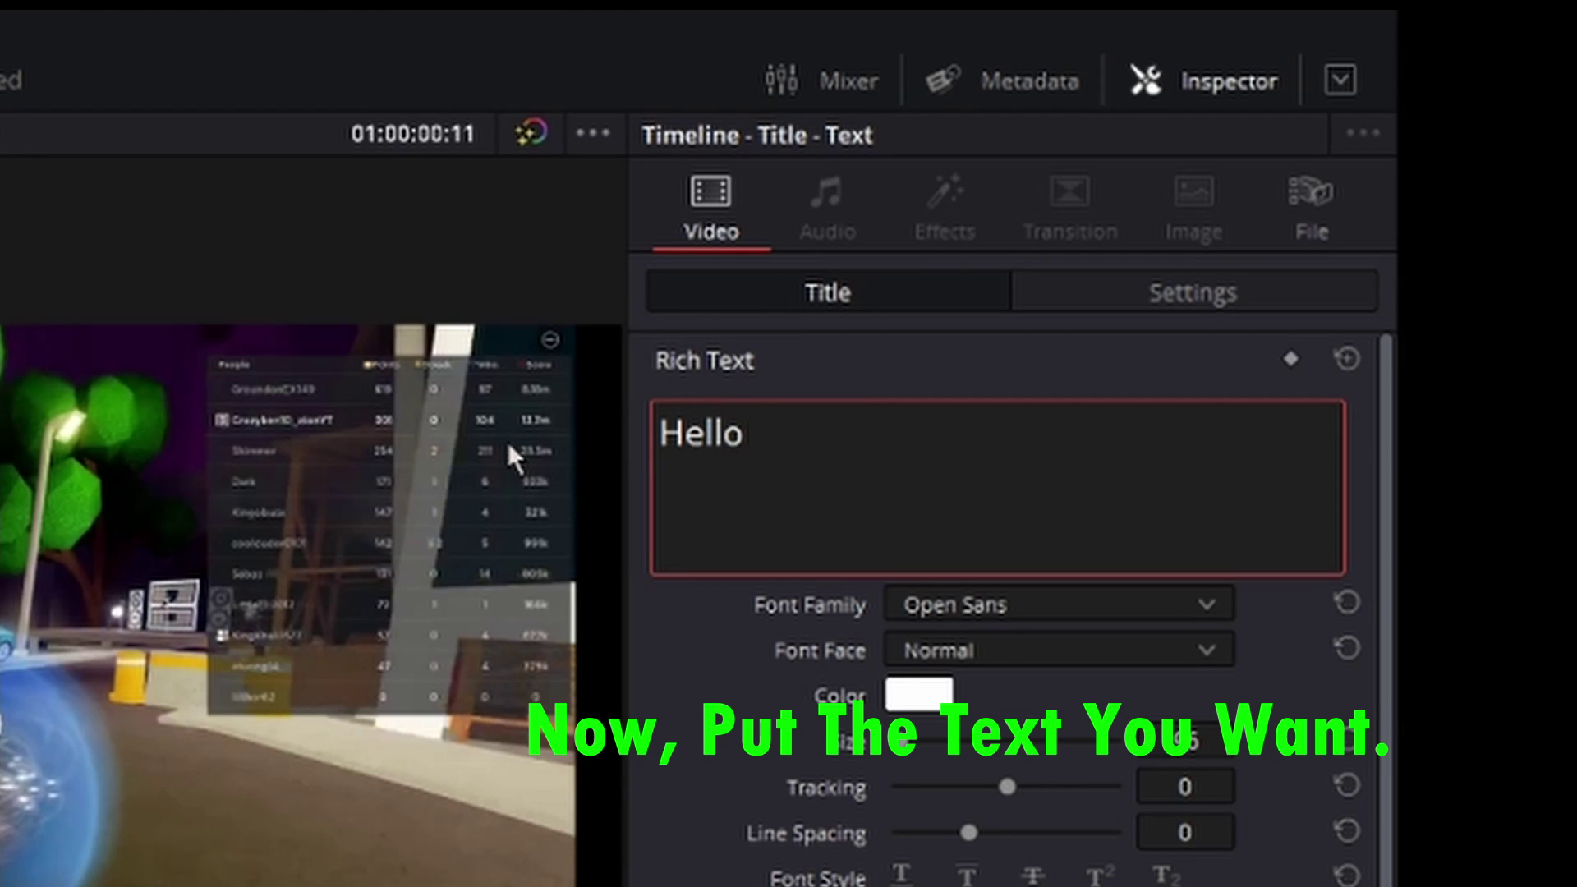
key(BackSpace)
text(, Guys)
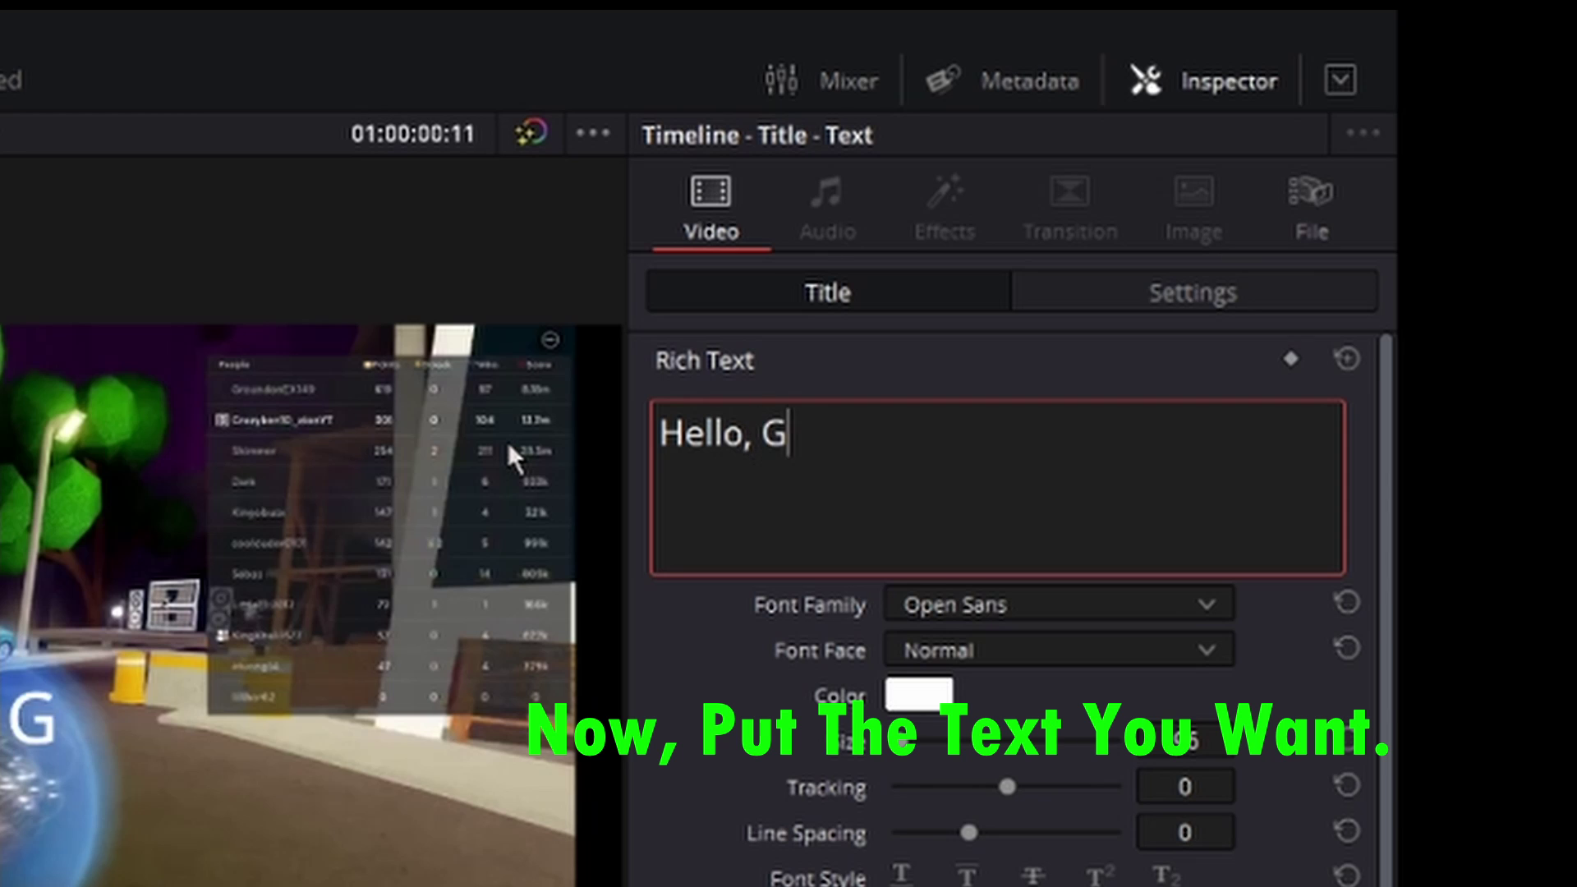
text(!)
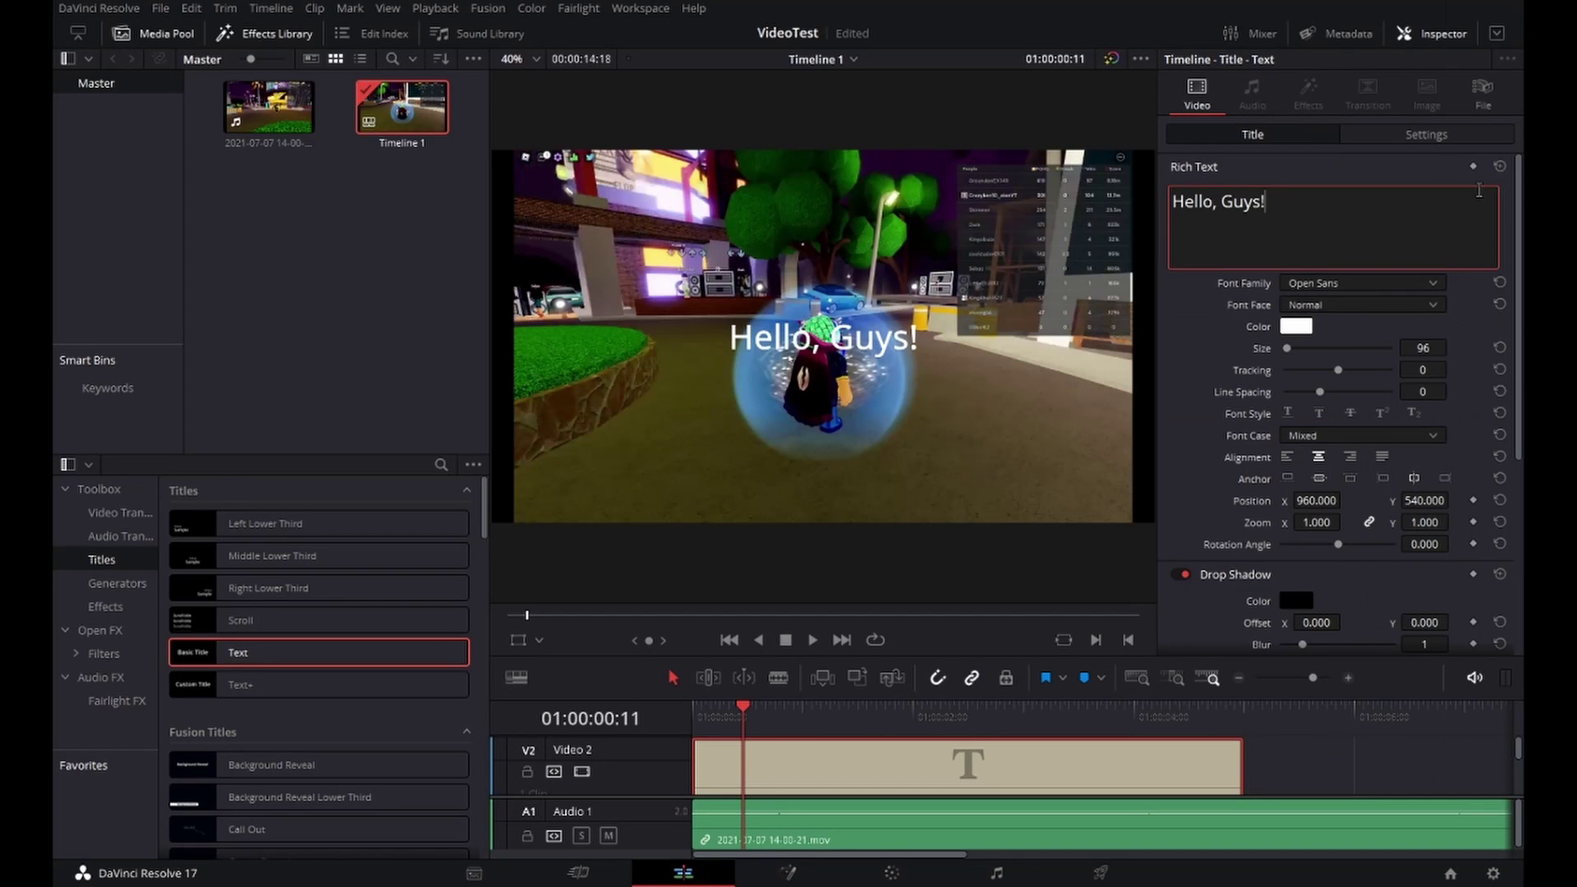
- Set the title's colour to bright green and its font to Tw Cen MT Condensed Extra Bold
click(1287, 330)
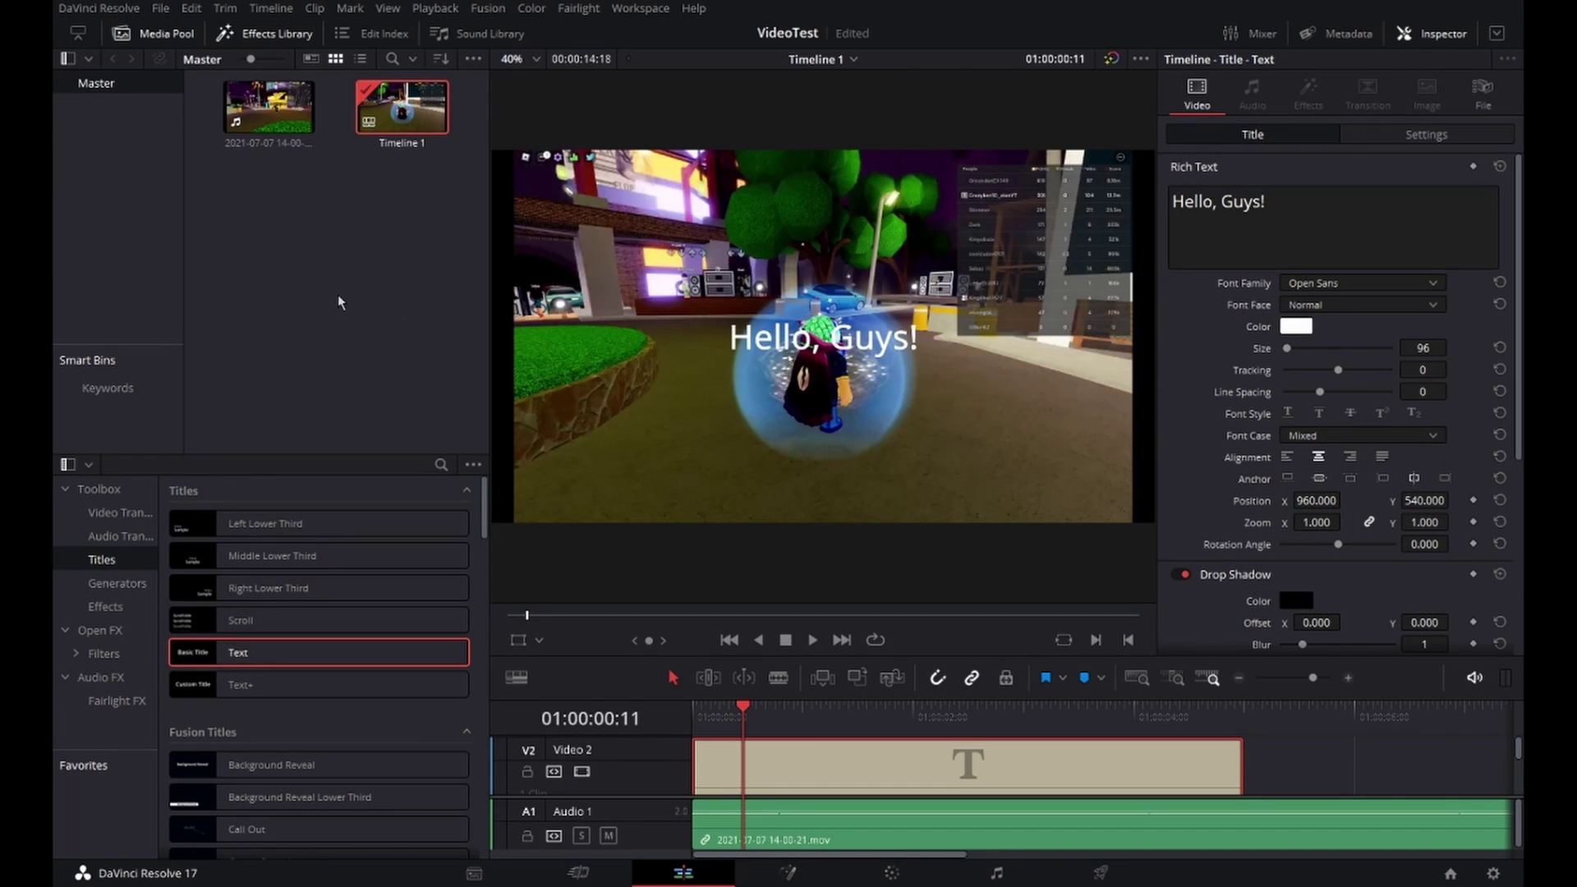
click(369, 351)
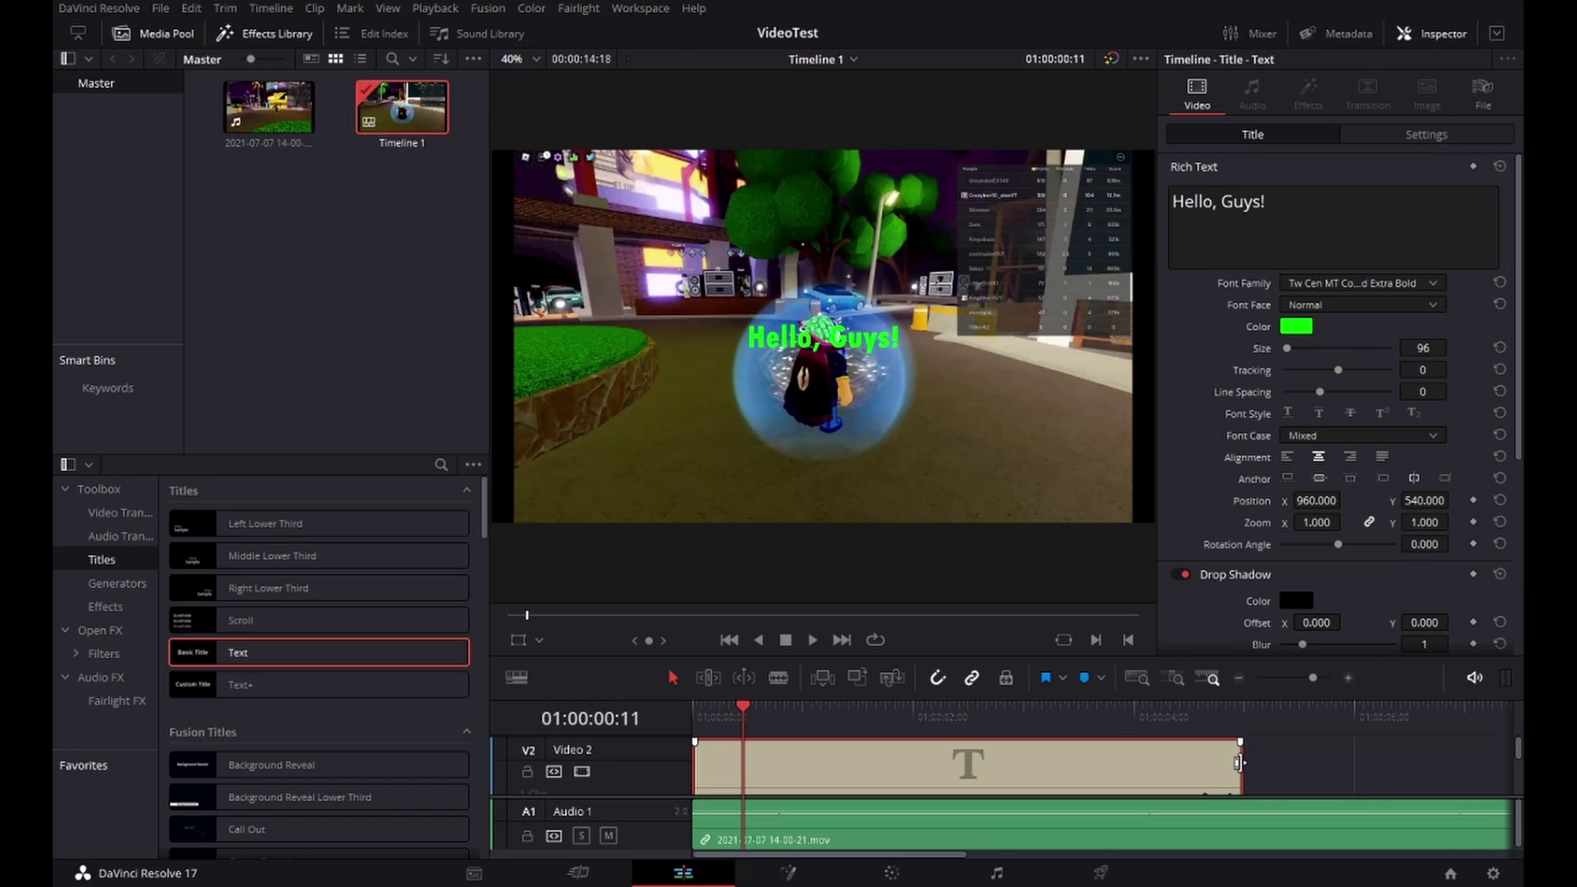
- Shorten the title on track Video 2 to about one second by trimming its end
drag(1243, 763, 1145, 773)
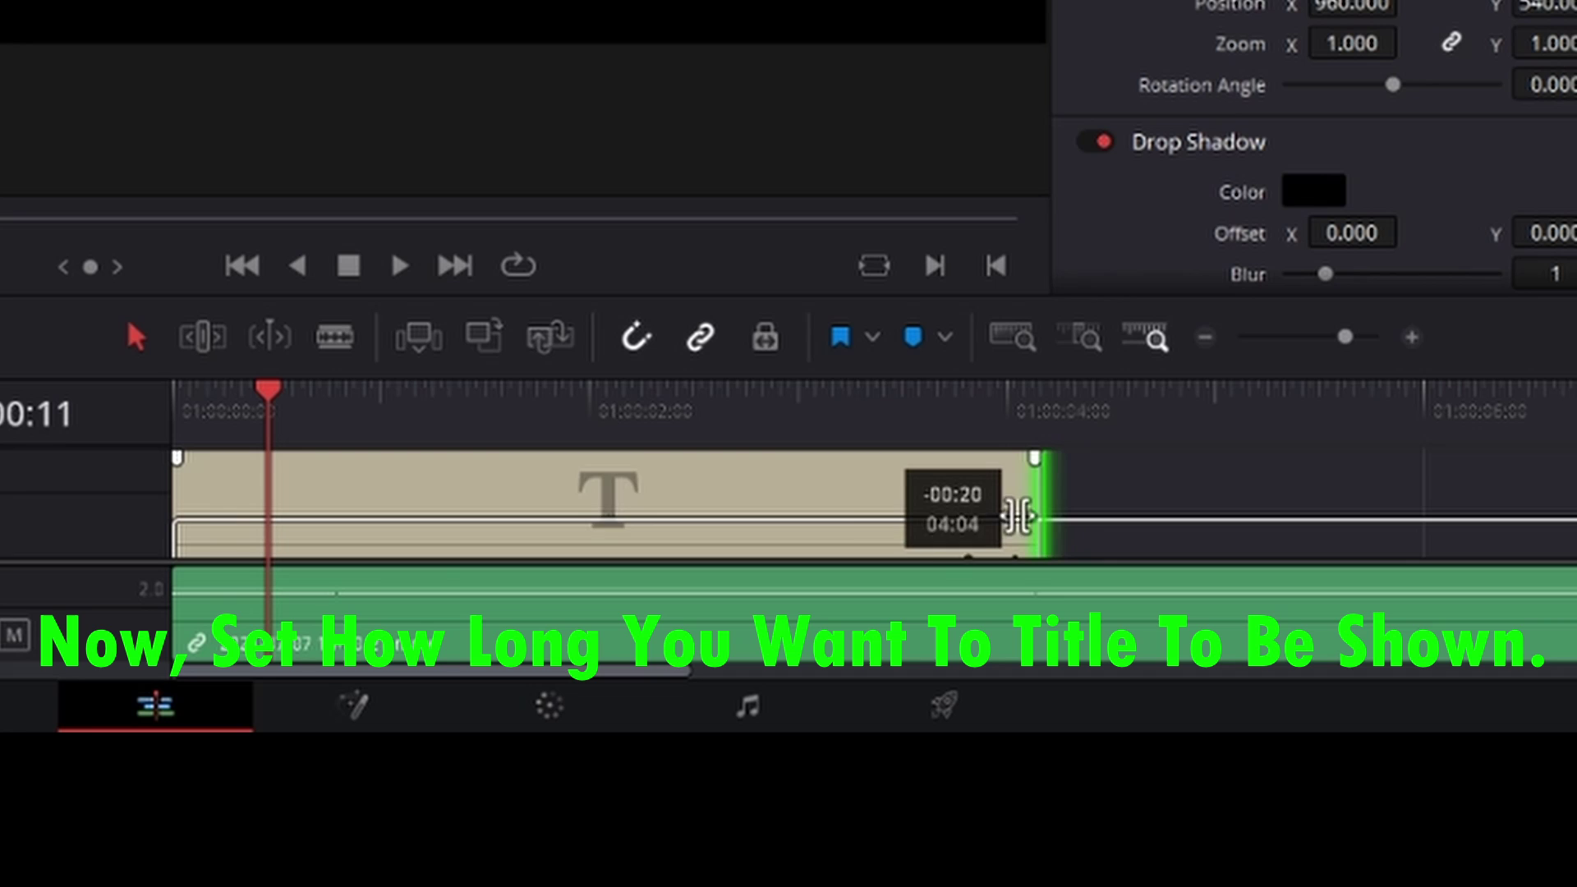
drag(1019, 516, 355, 521)
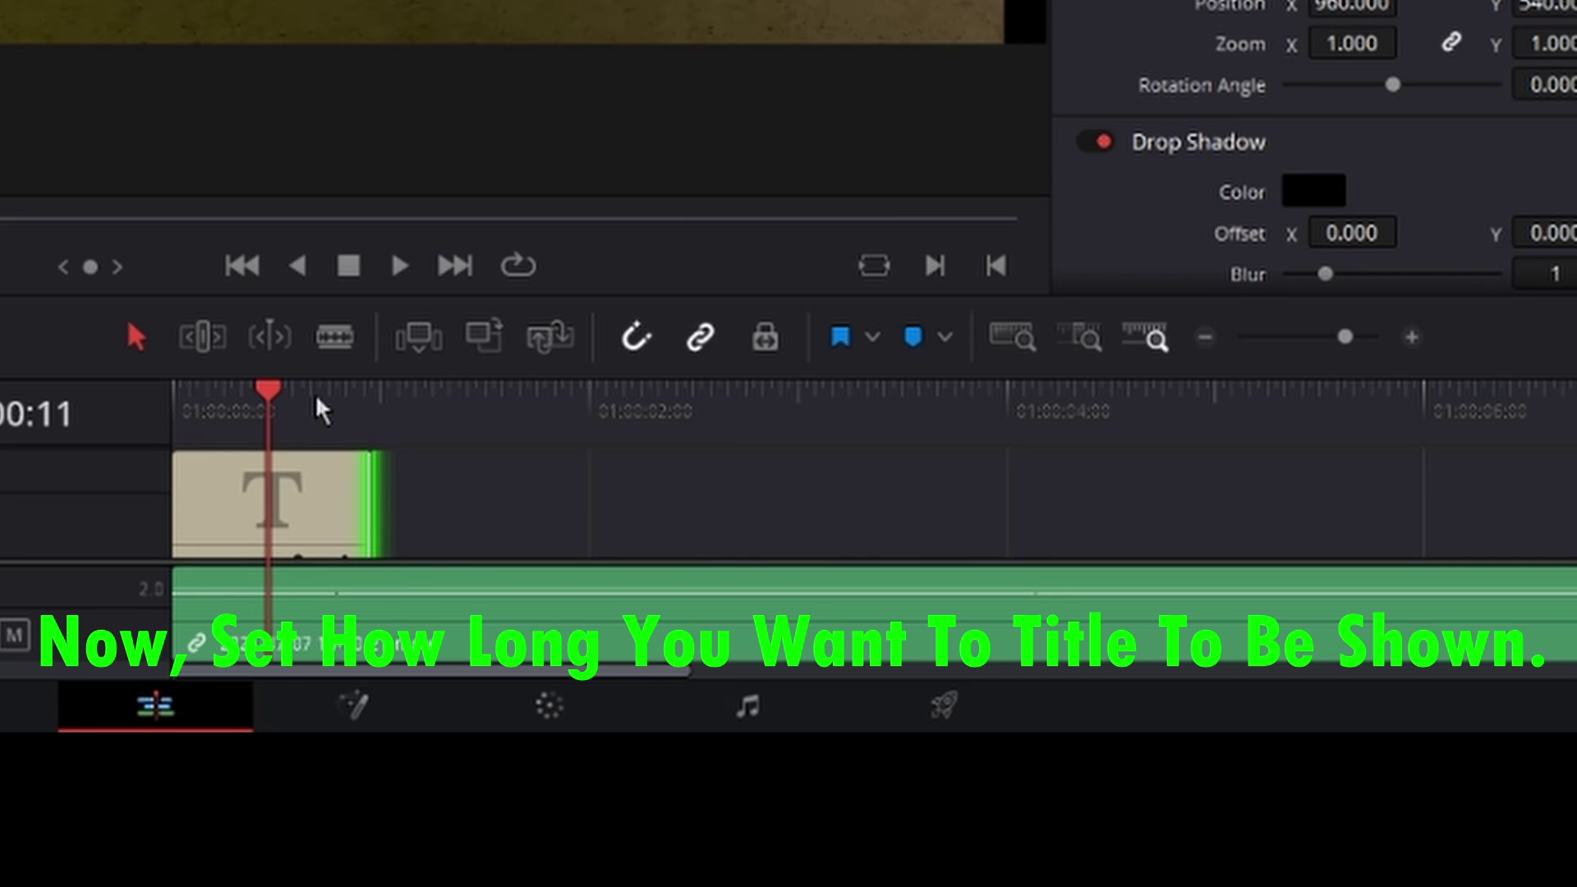
- Play the timeline from the beginning to check how long the title is shown
drag(268, 391, 176, 401)
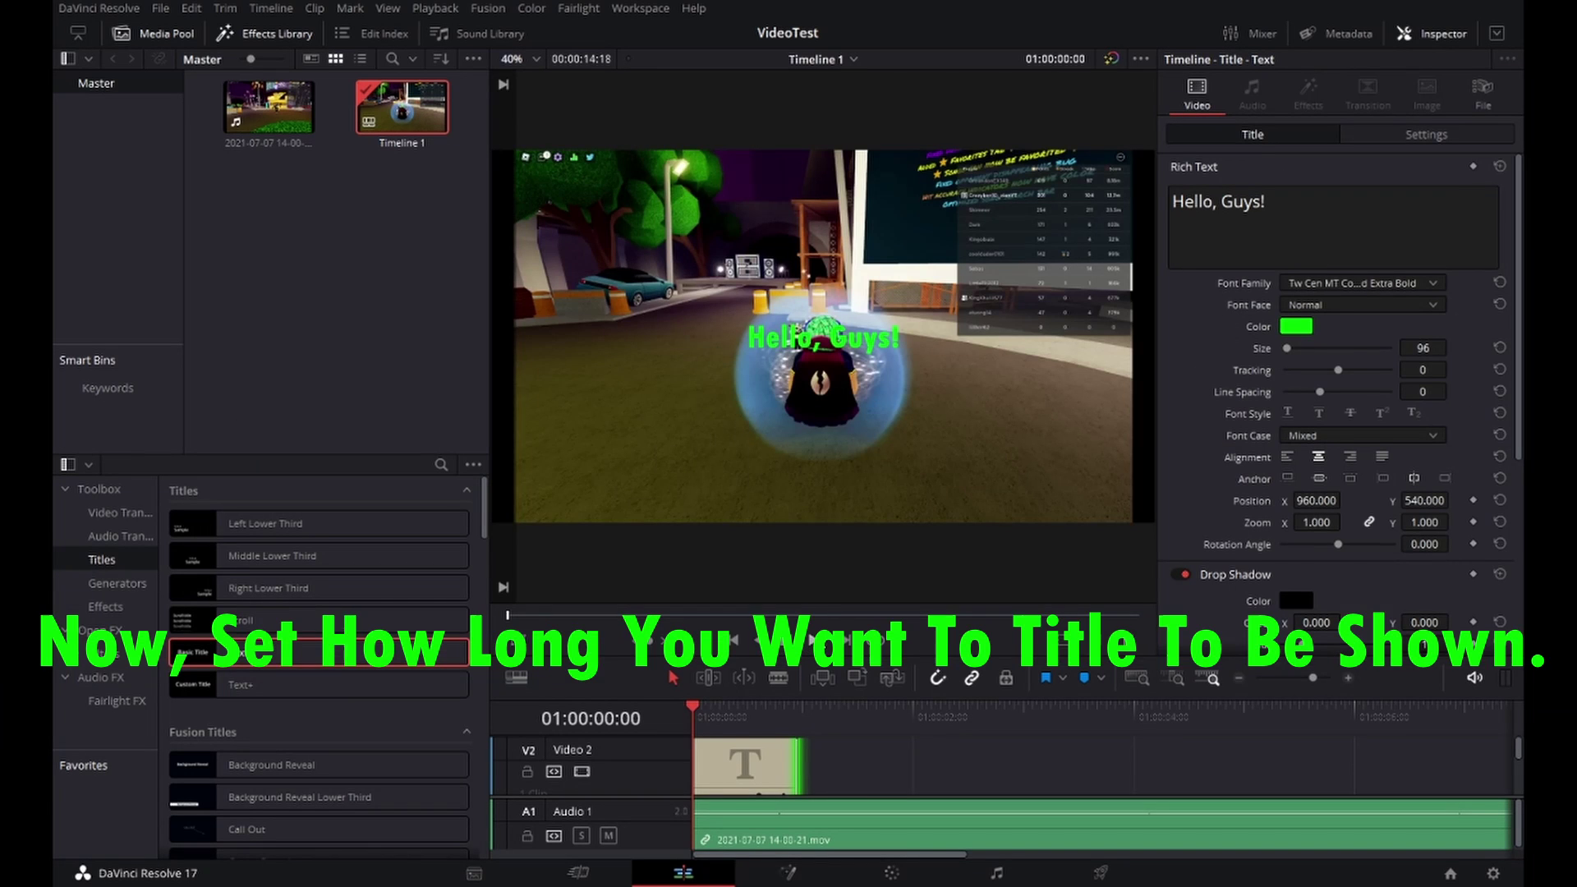
click(813, 640)
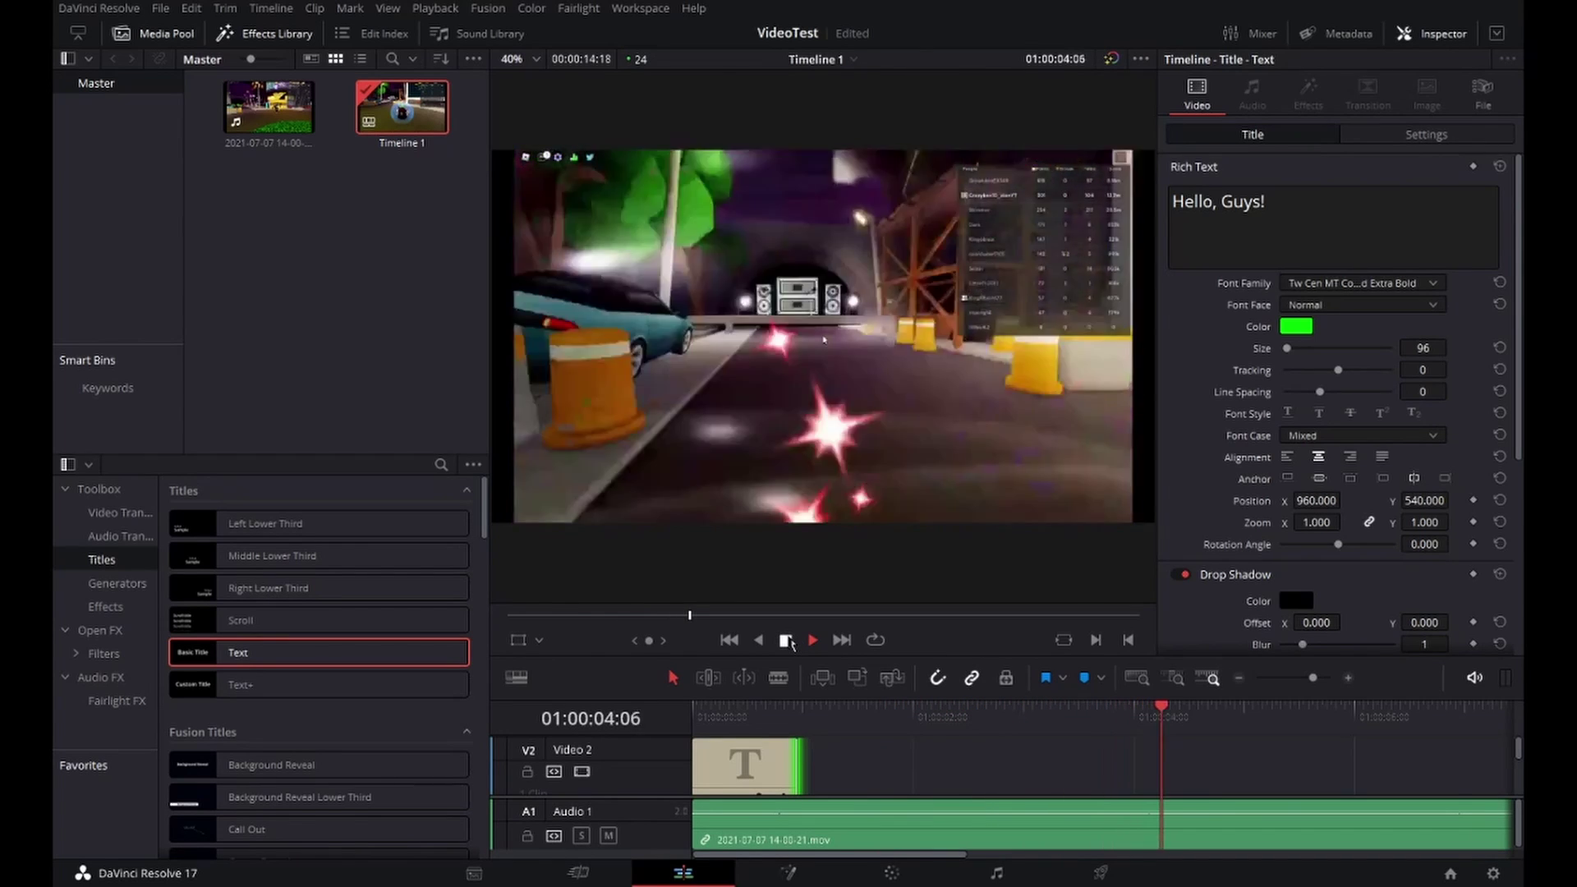
click(787, 640)
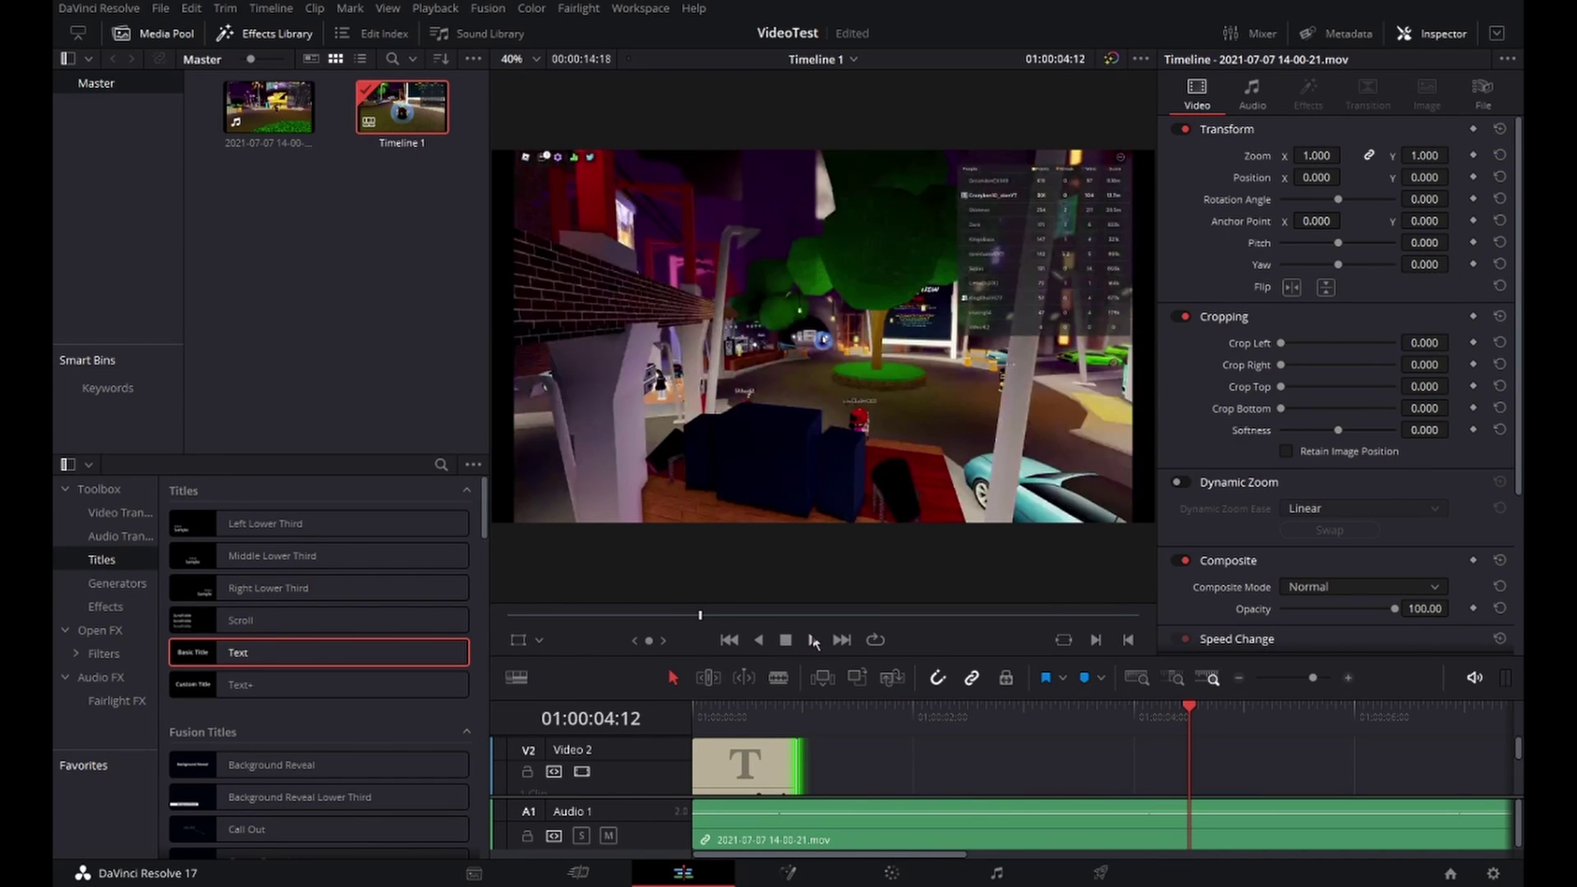
- Play the later part of the clip and bring the playhead to 01:00:12:04
drag(701, 616, 993, 613)
key(space)
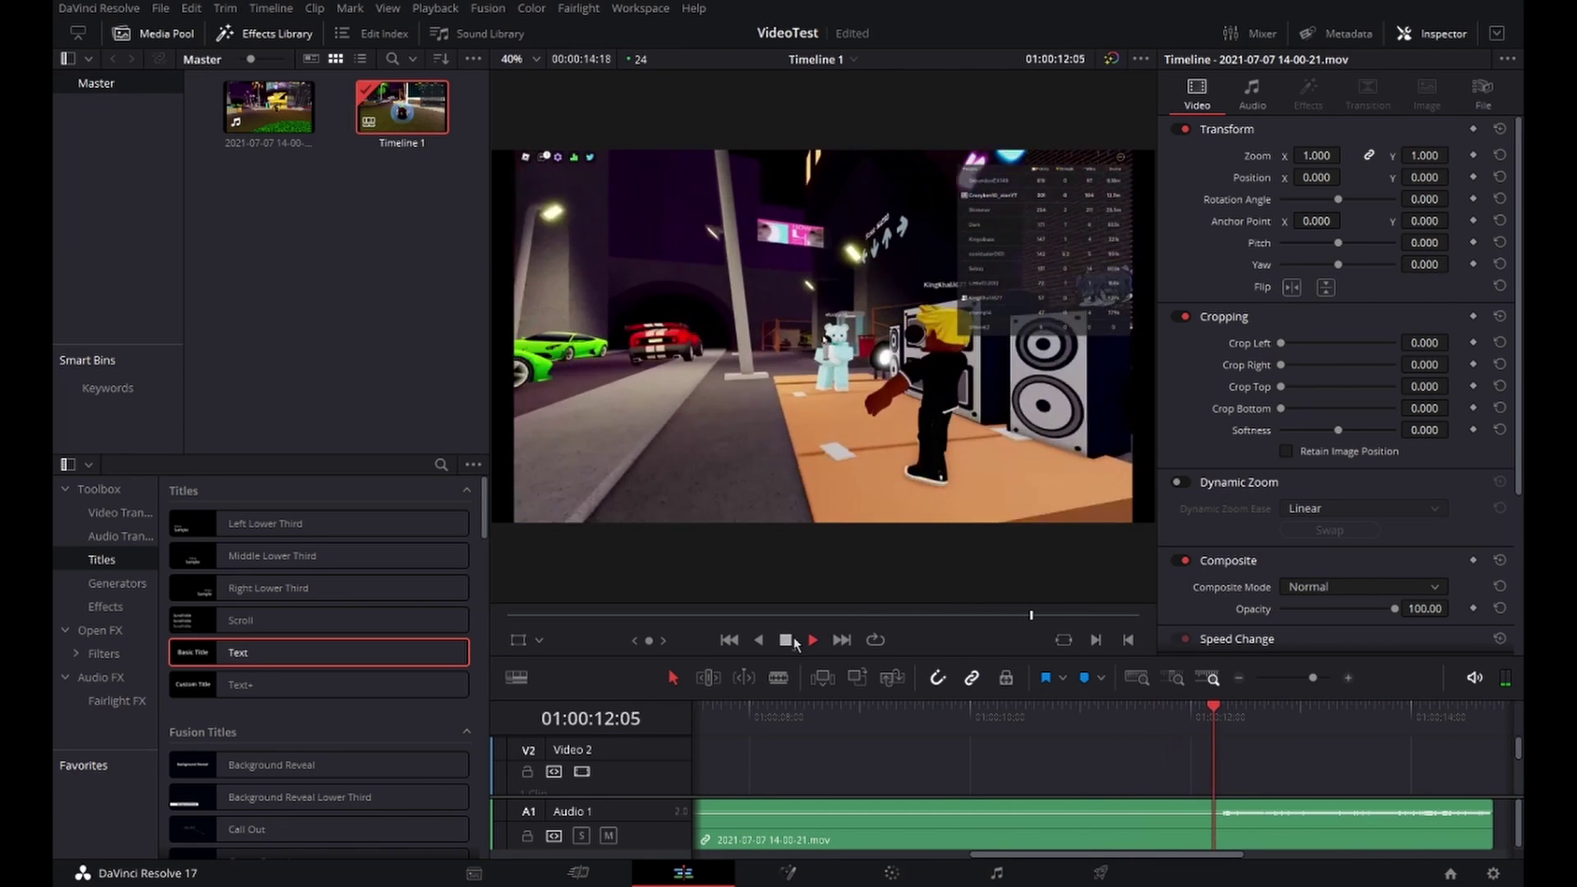
key(space)
drag(1229, 717, 1213, 720)
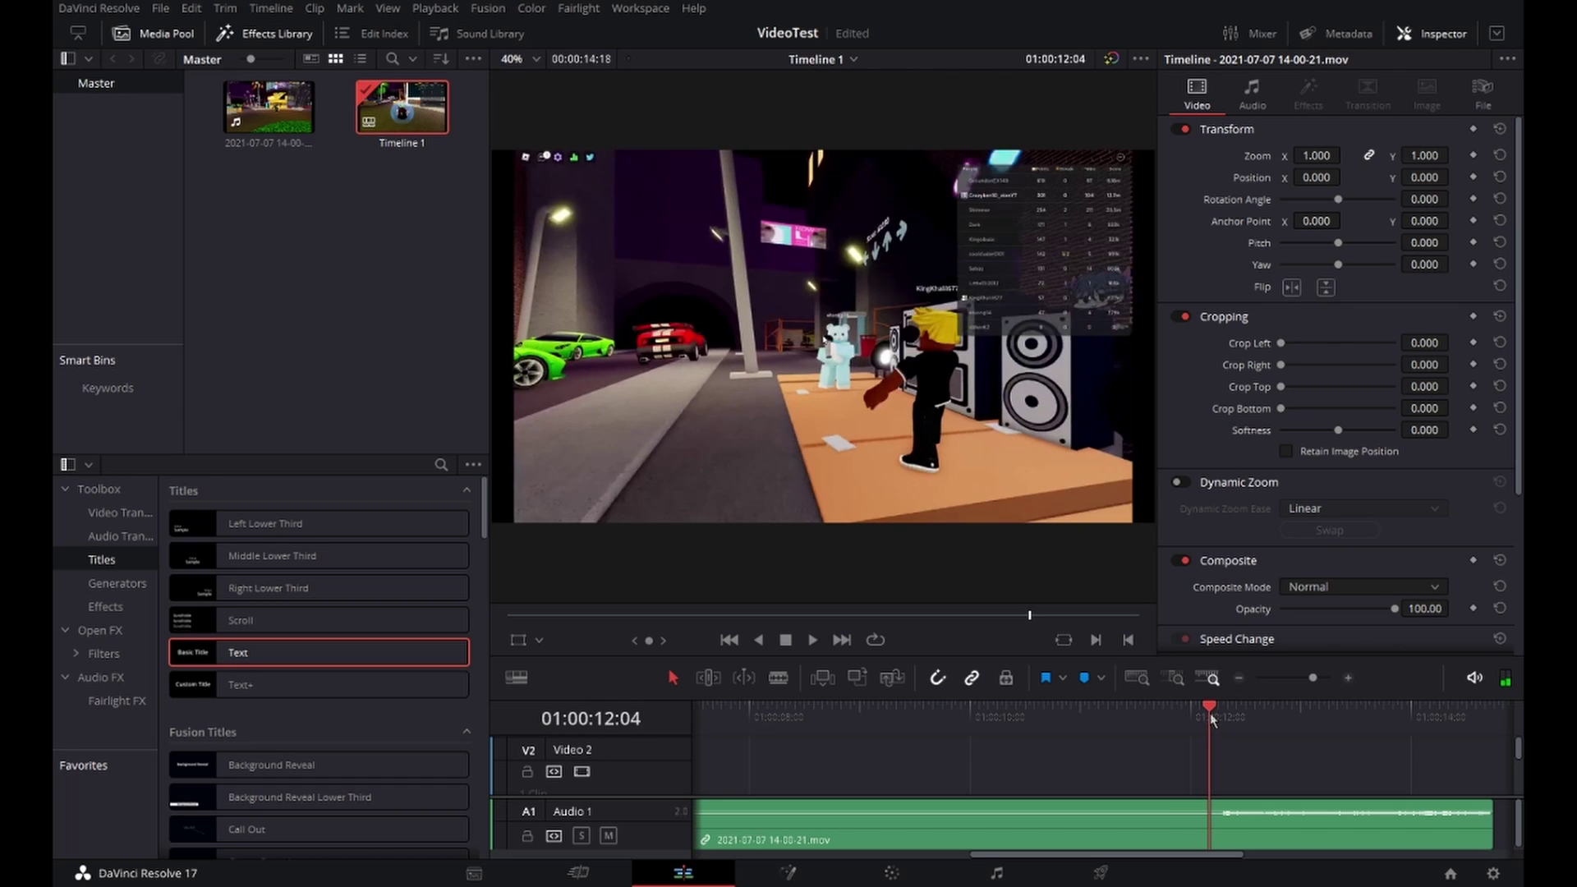
- Unlink the gameplay clip's audio from its video and delete the audio from track Audio 1
click(1024, 842)
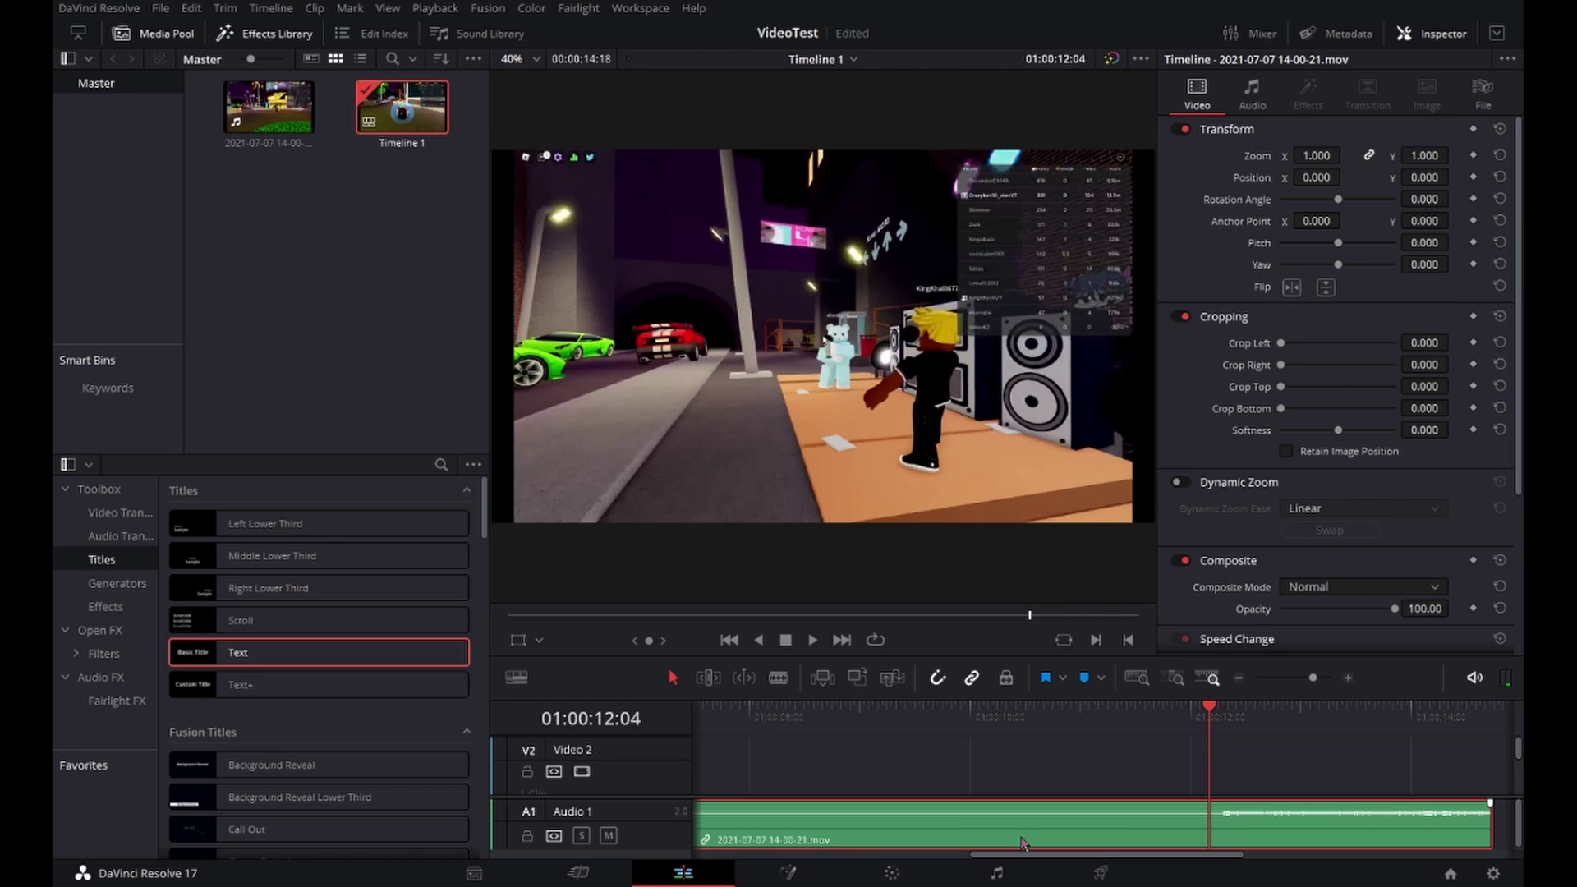
key(ctrl+alt+l)
click(937, 749)
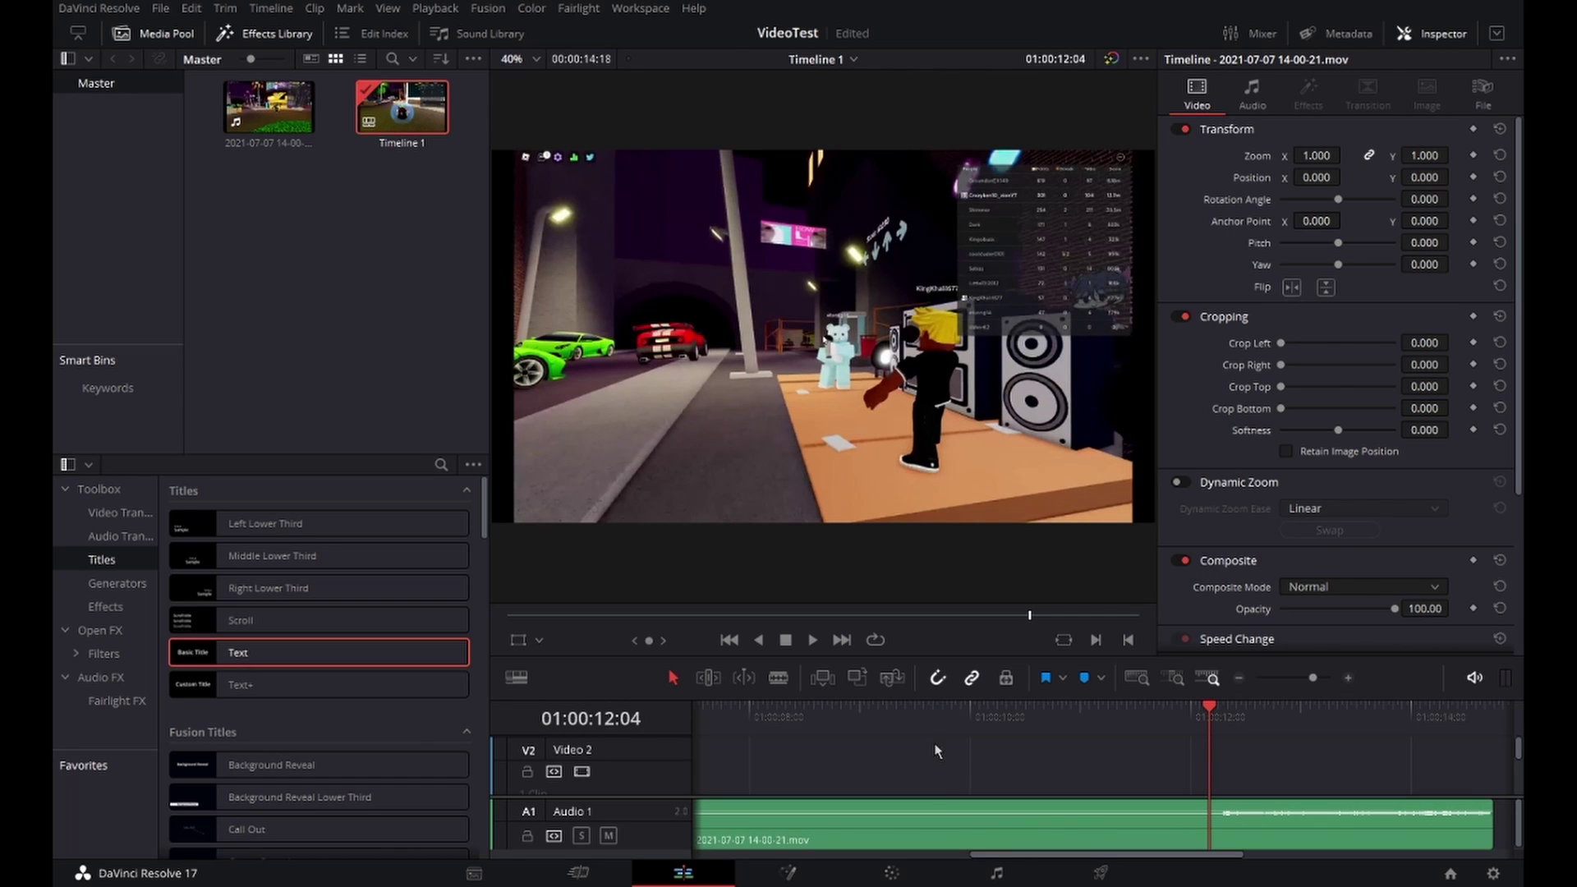
click(870, 835)
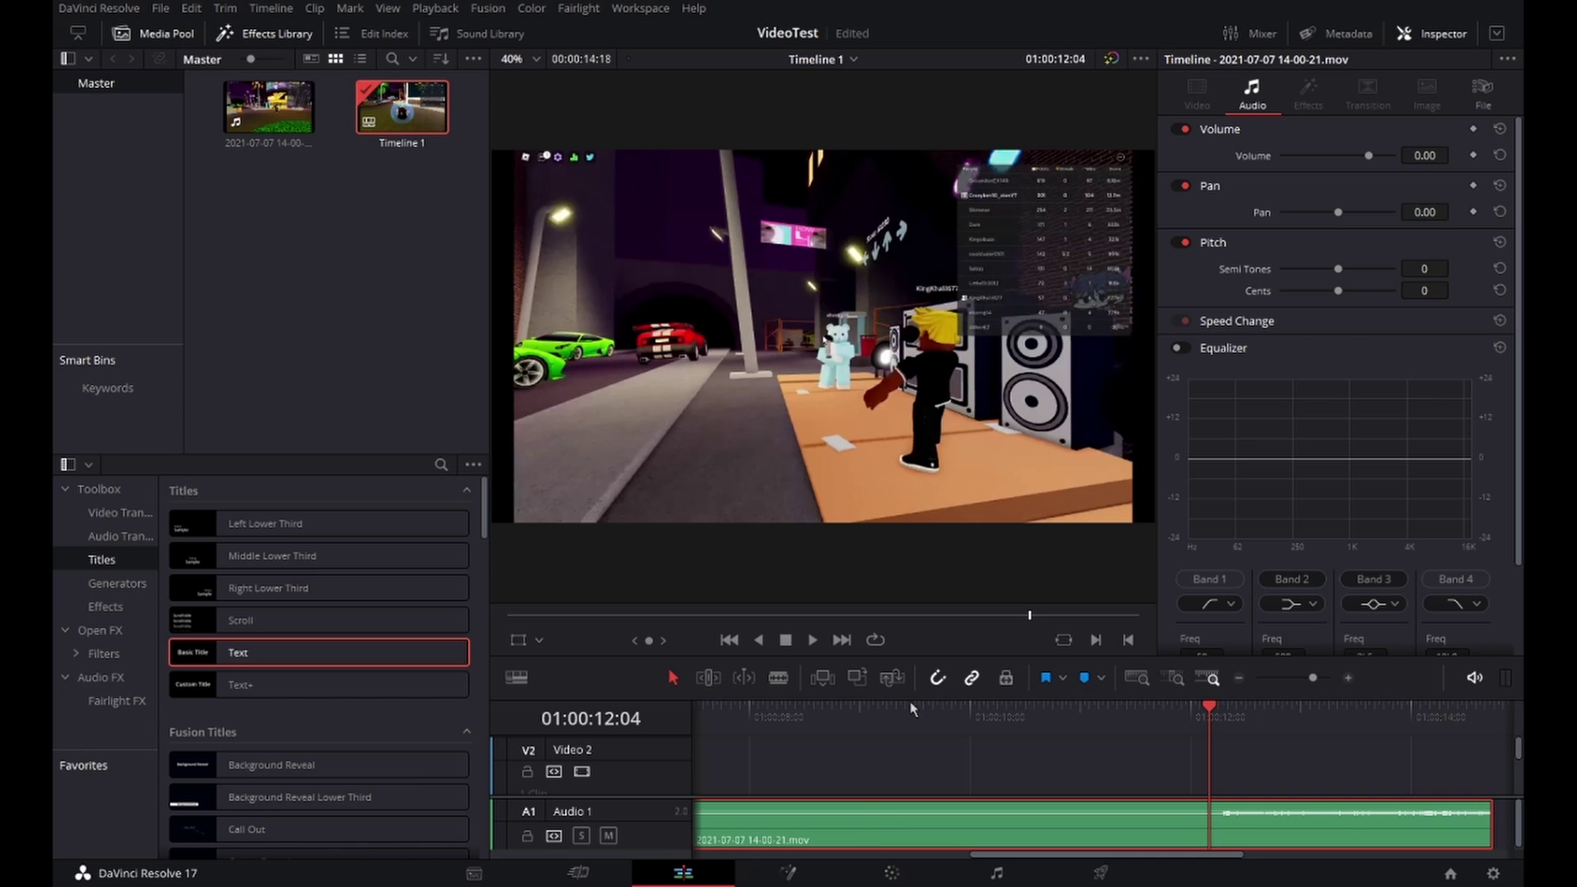
key(Delete)
scroll(817, 772, down, 2)
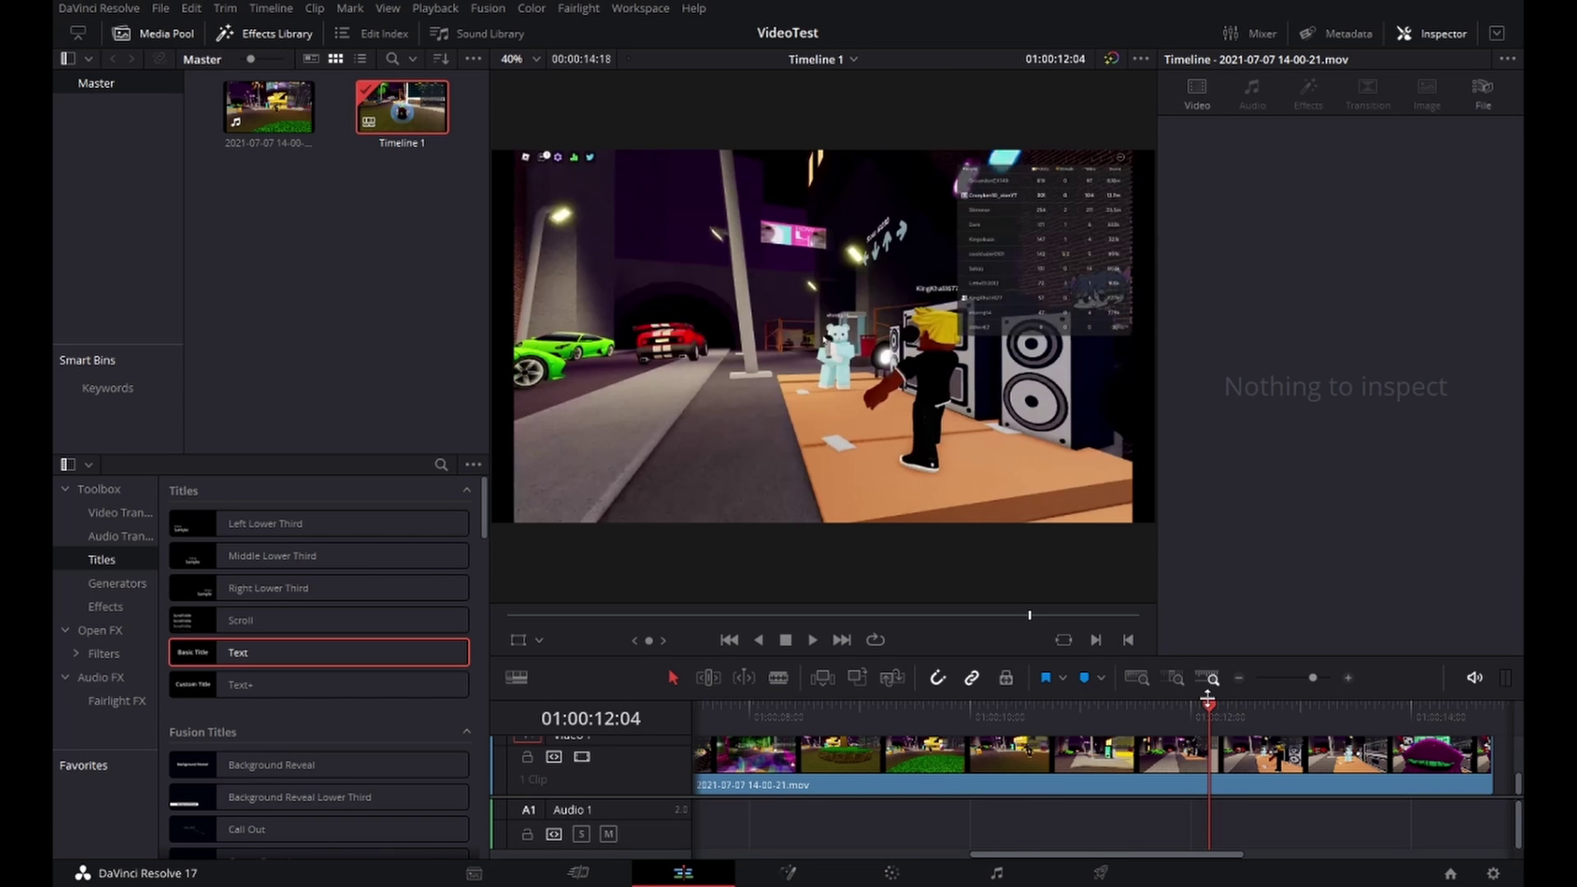
- Split the gameplay clip at 01:00:10:22, where the blur starts, and select the part after the cut
drag(1208, 698, 1078, 723)
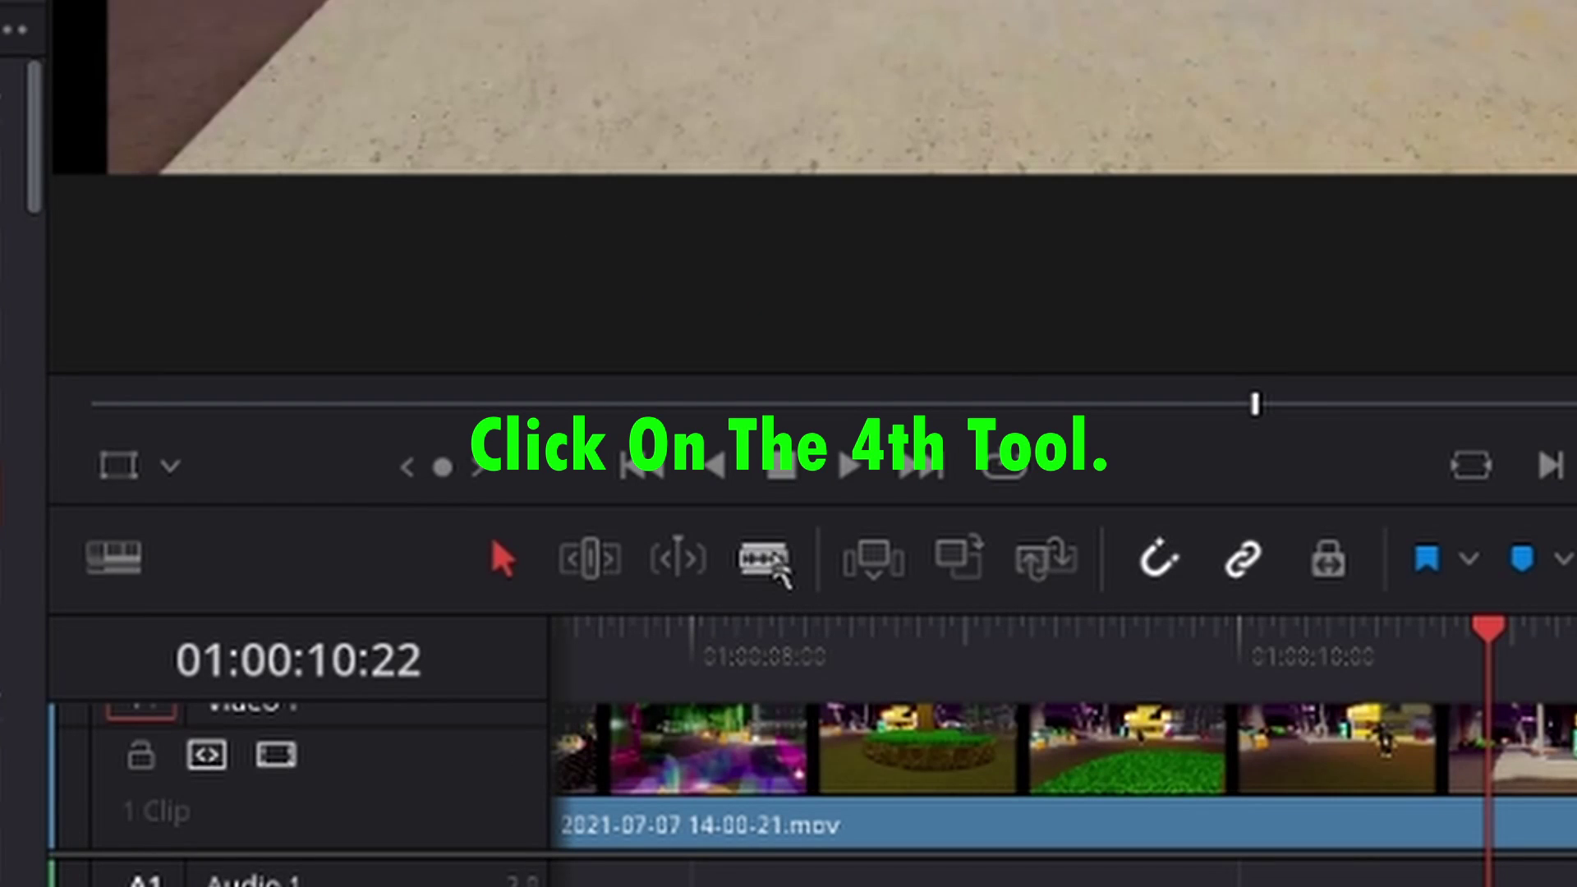
click(772, 564)
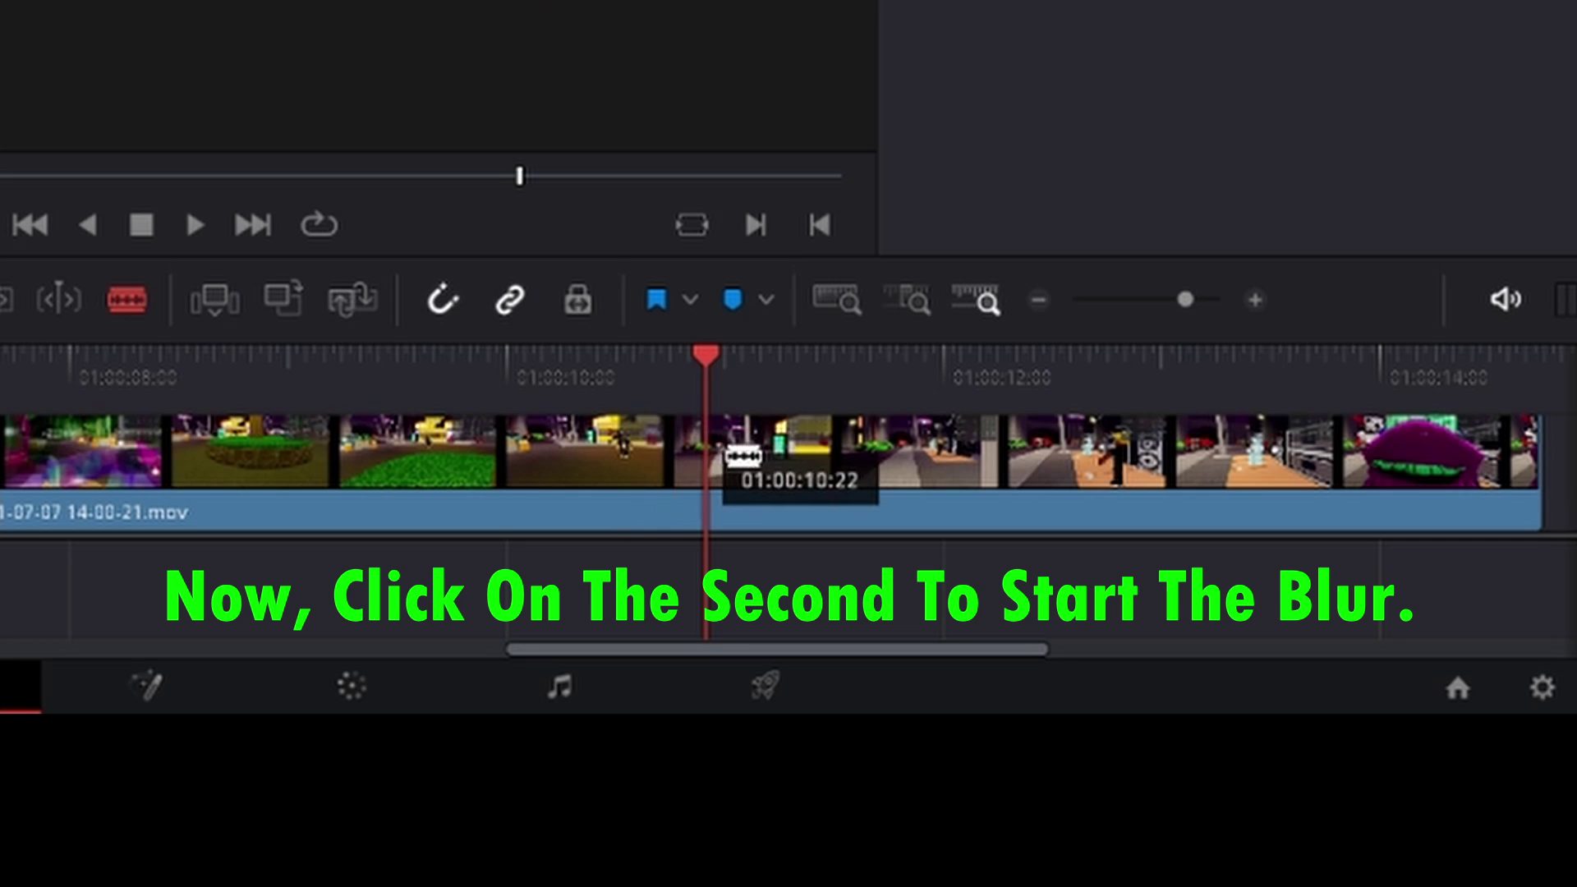
click(732, 455)
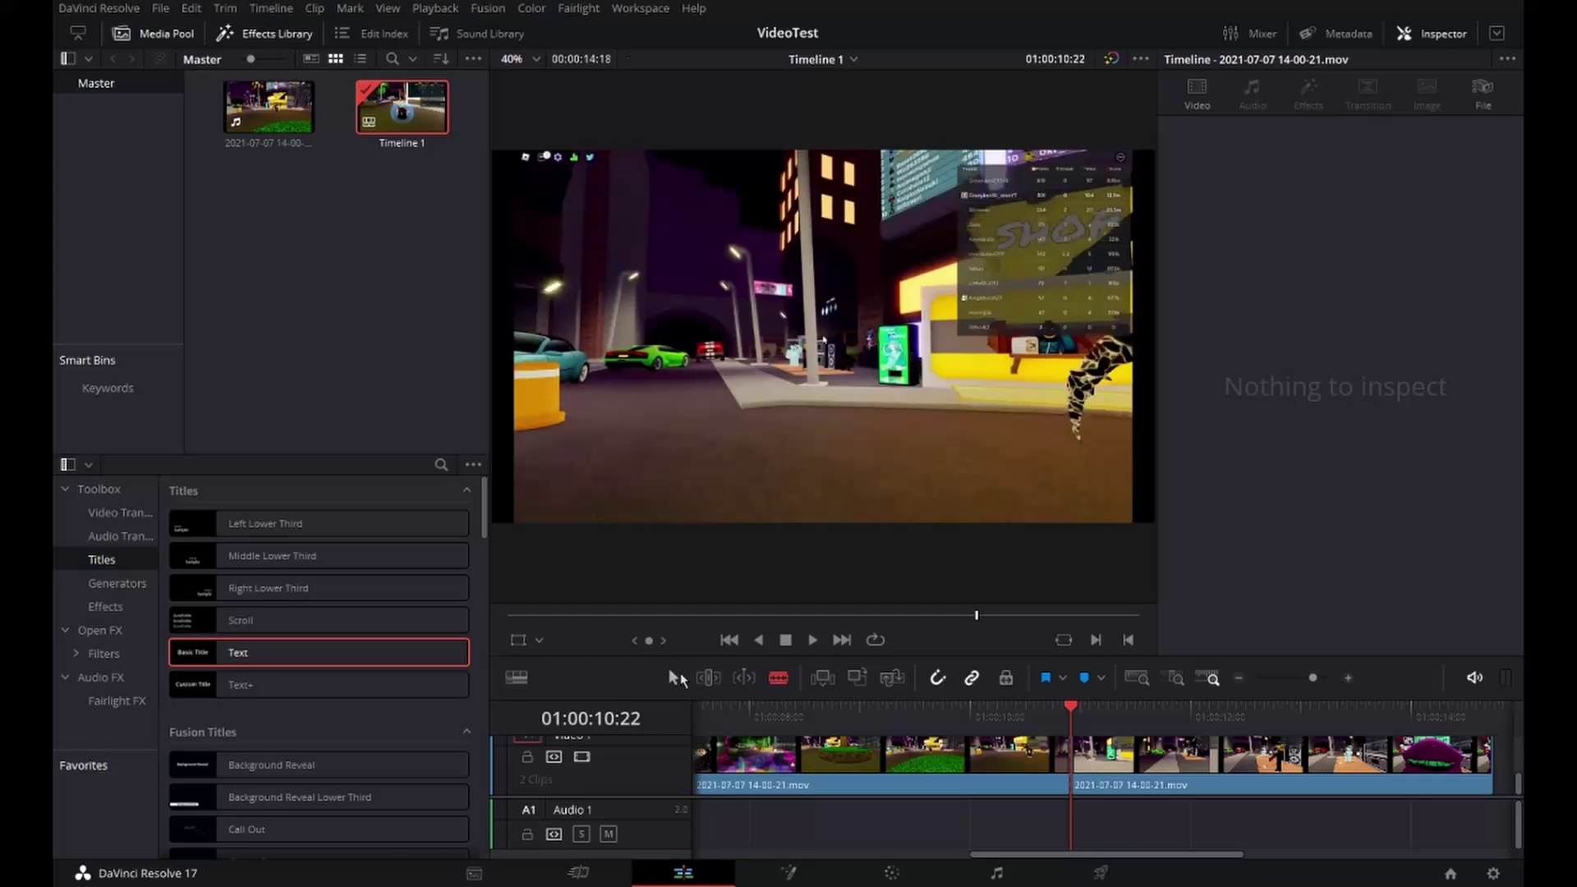
click(676, 677)
click(1196, 759)
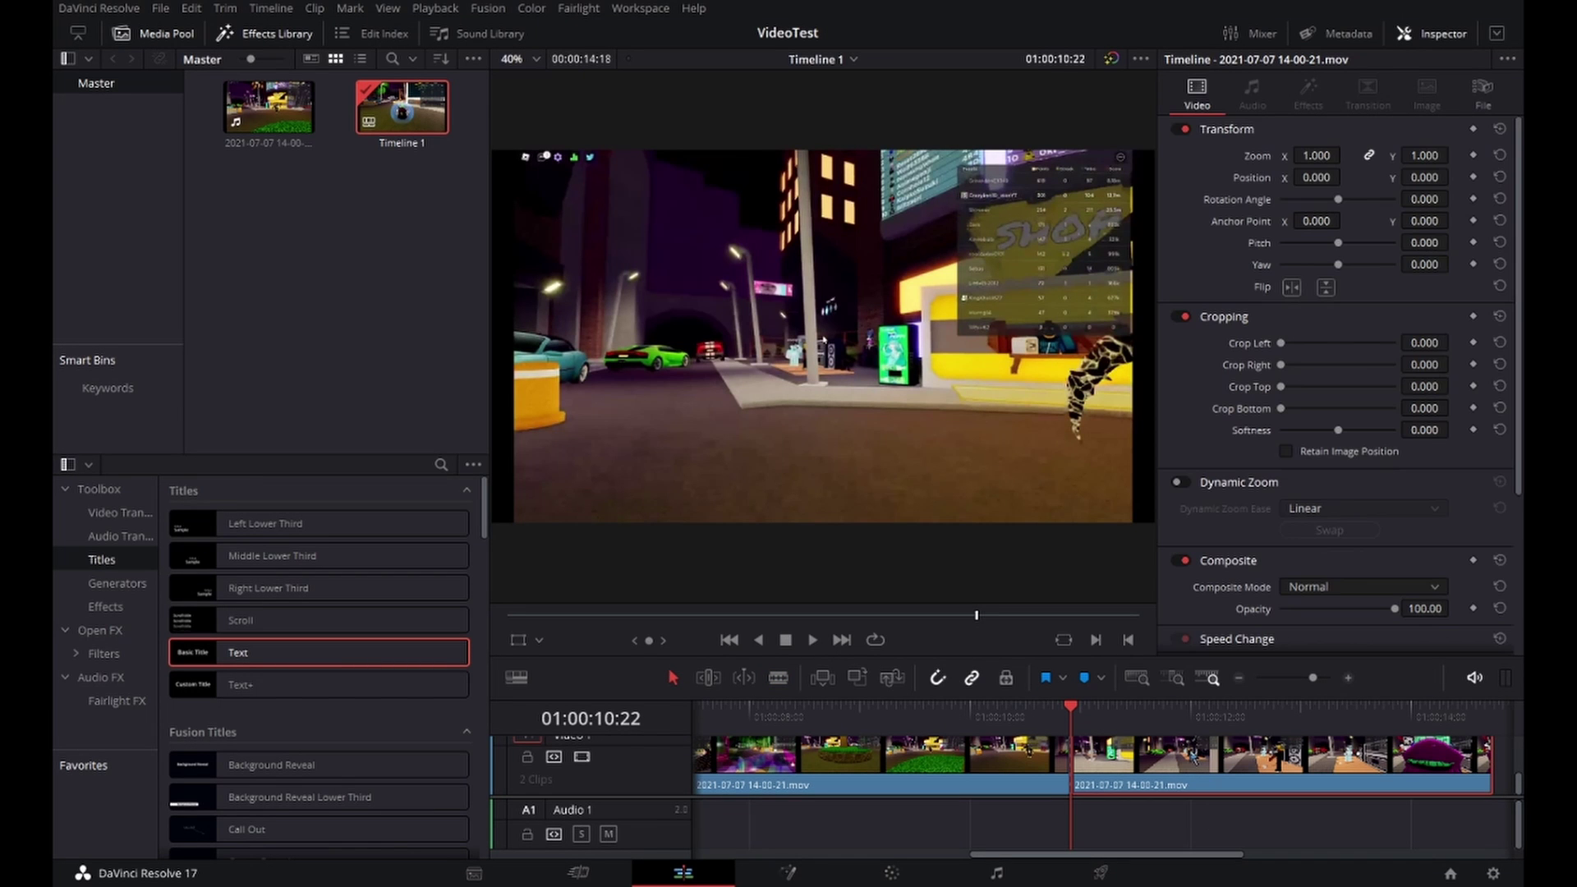
- Split off a short piece at the very end of the gameplay clip and bring the playhead to 01:00:14:01
drag(1076, 712, 1483, 723)
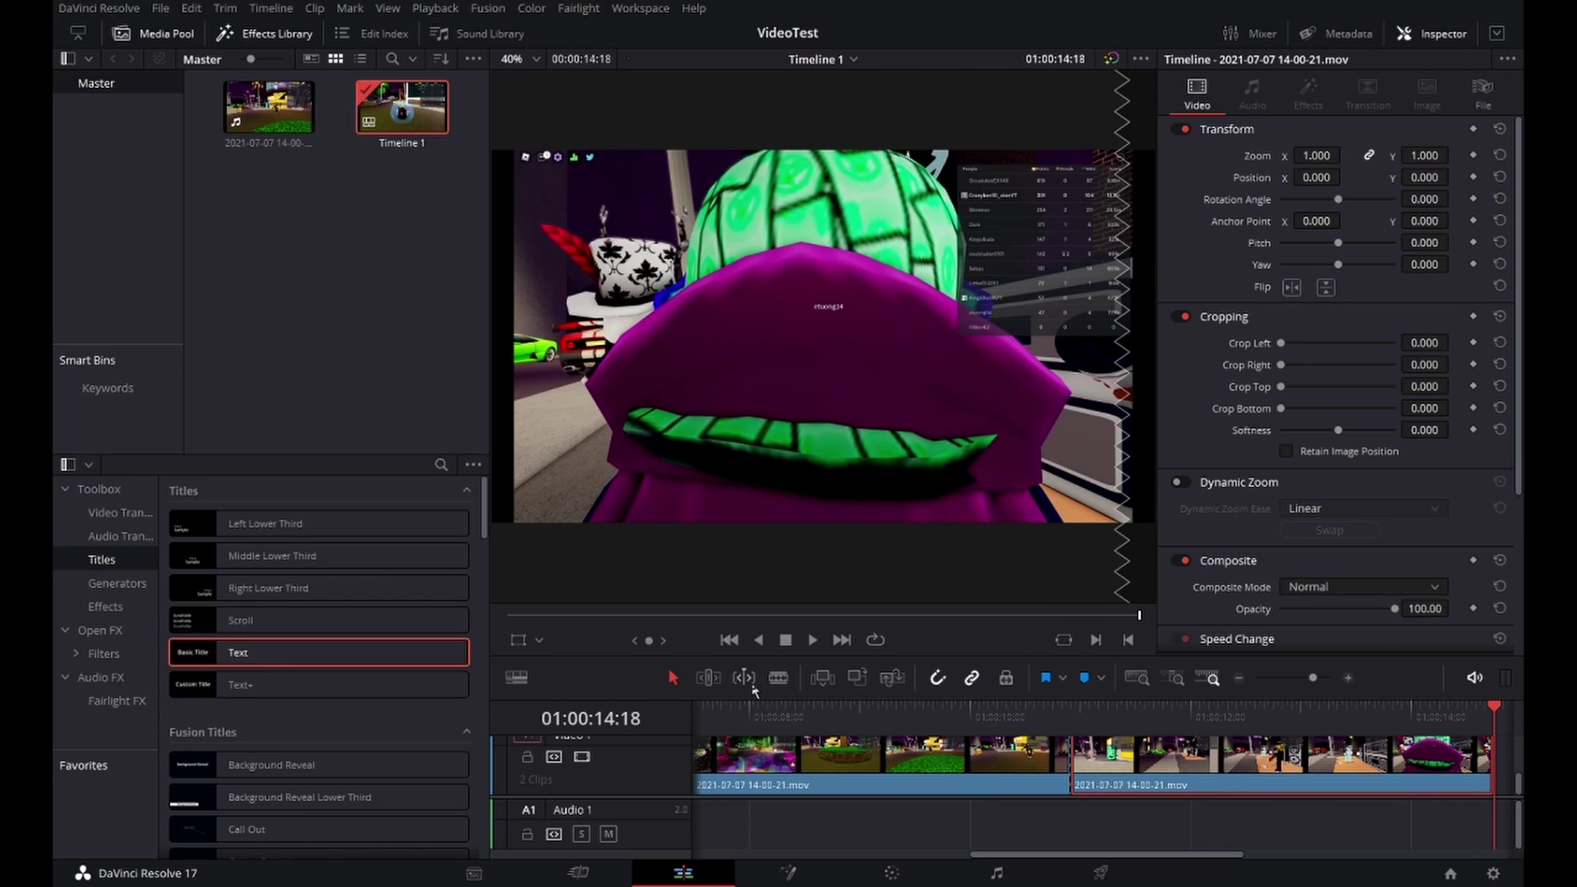
click(779, 678)
click(1475, 760)
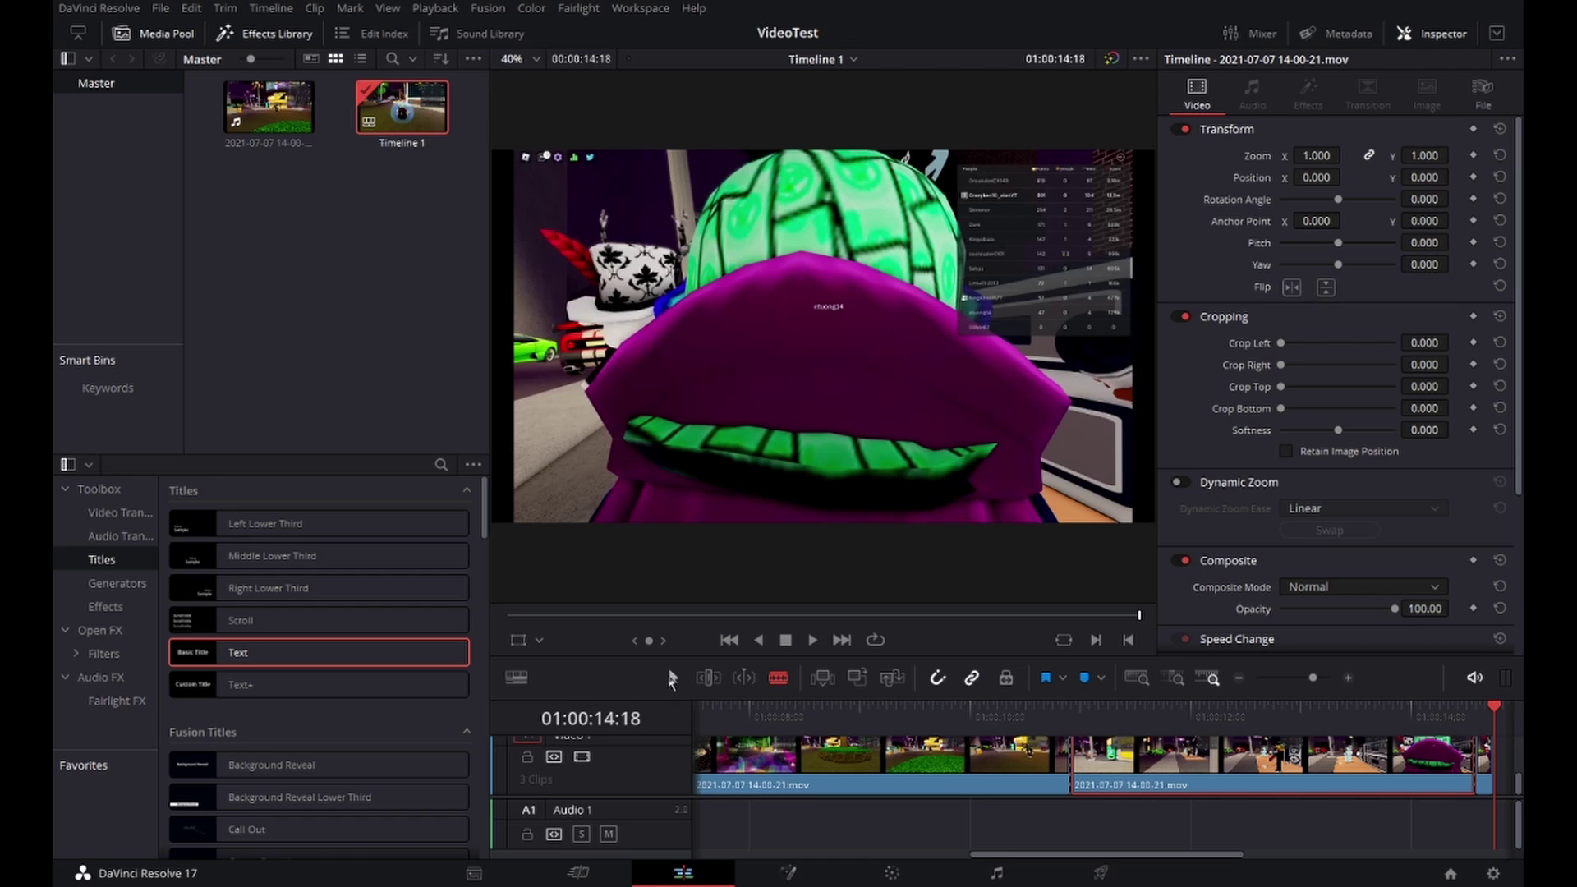
key(a)
drag(1497, 718, 1364, 718)
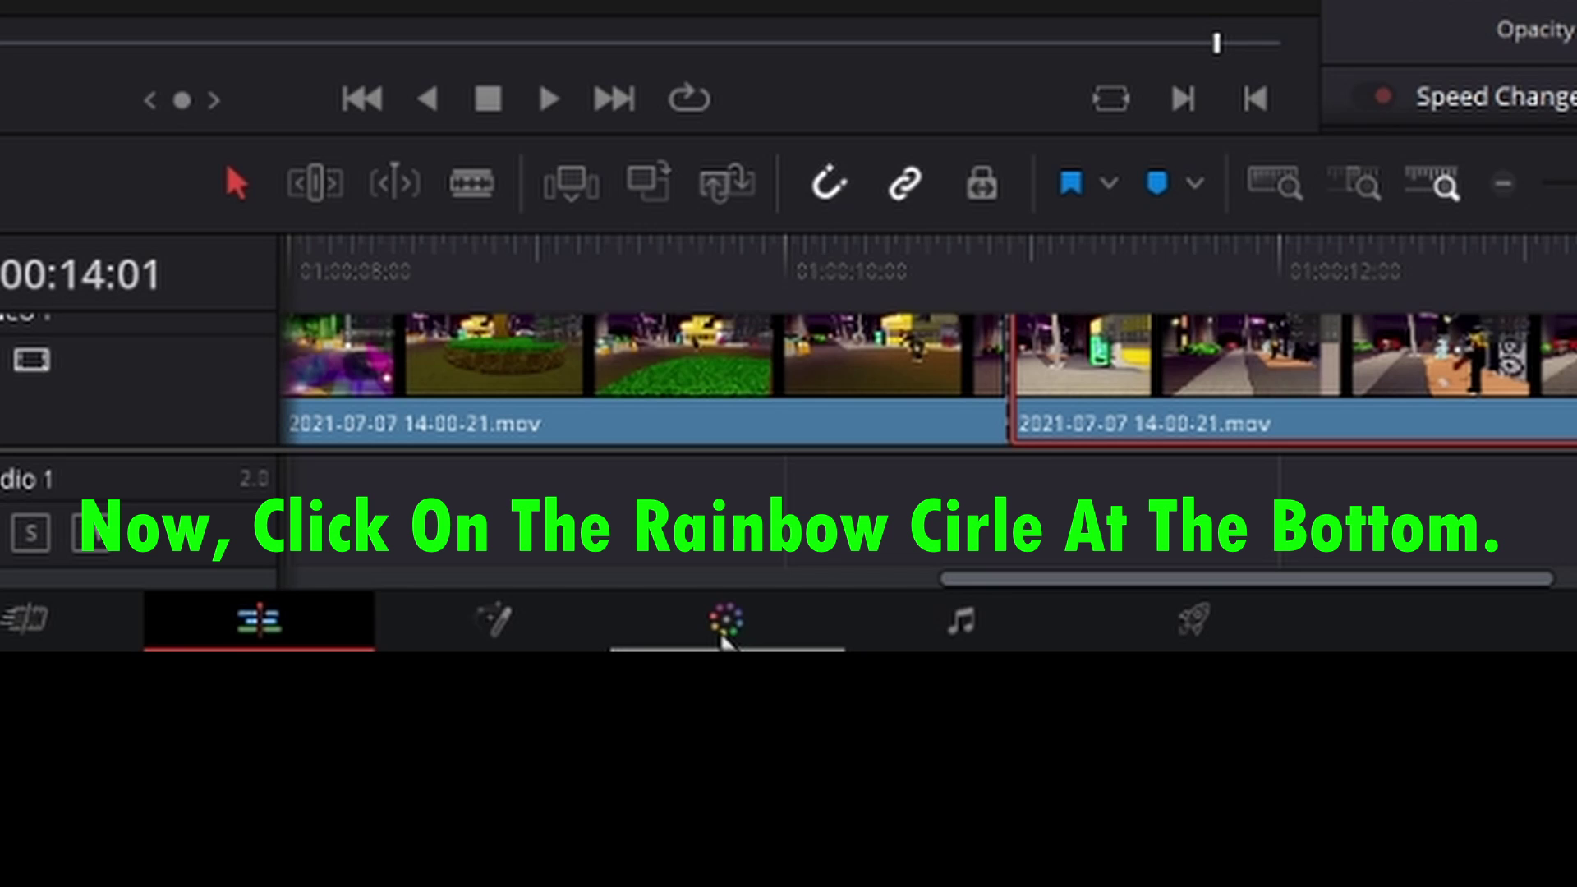
- On the Color page, go to the first frame of the second clip and add a rectangular window
click(723, 634)
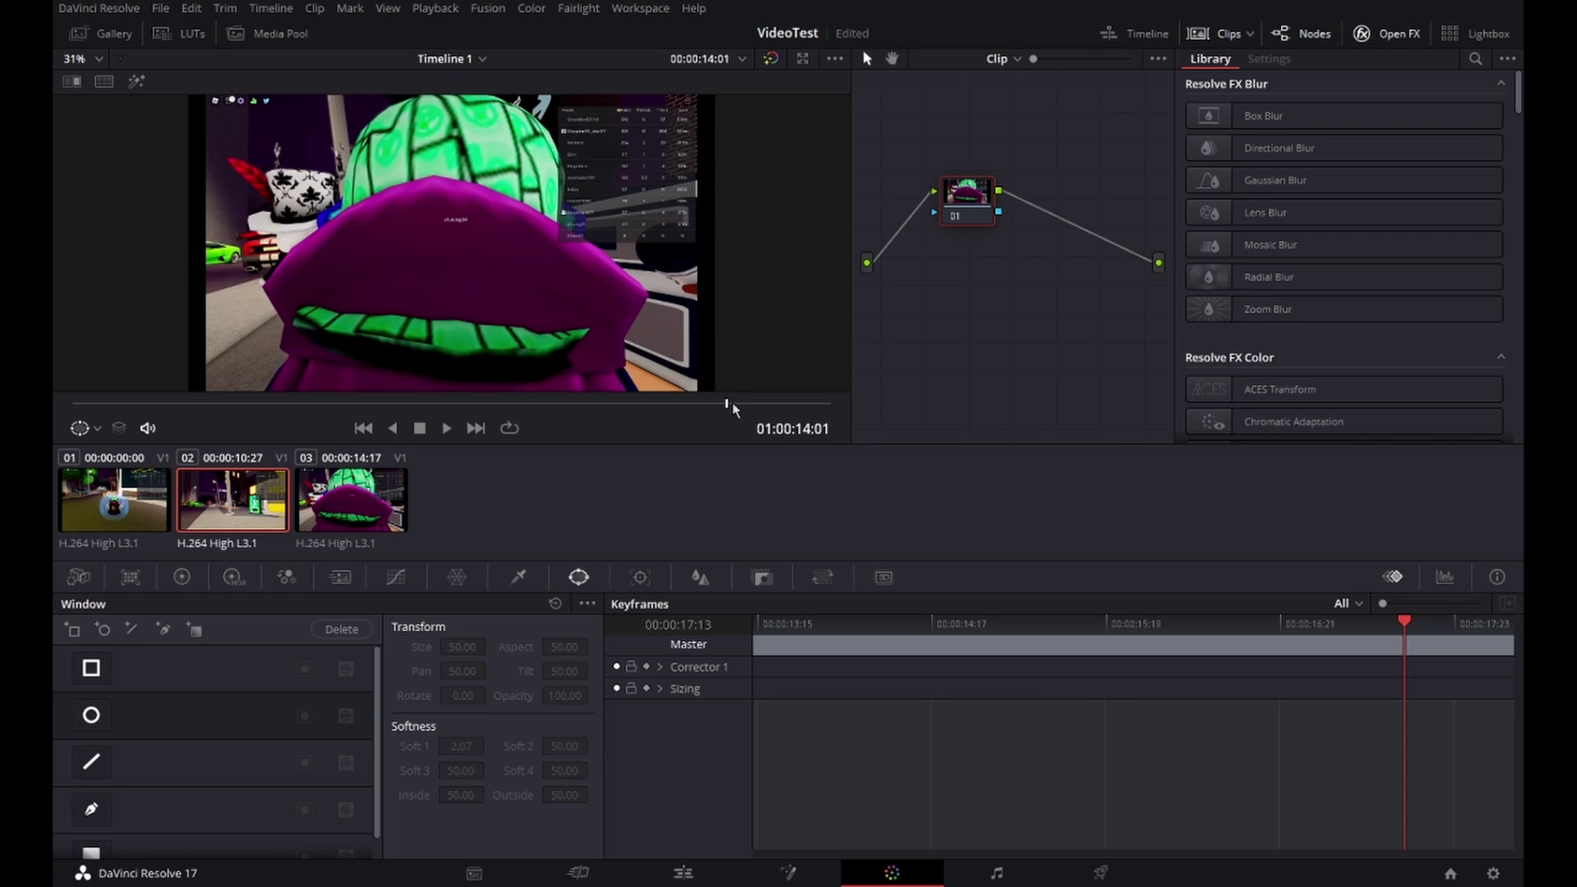
drag(728, 406, 74, 402)
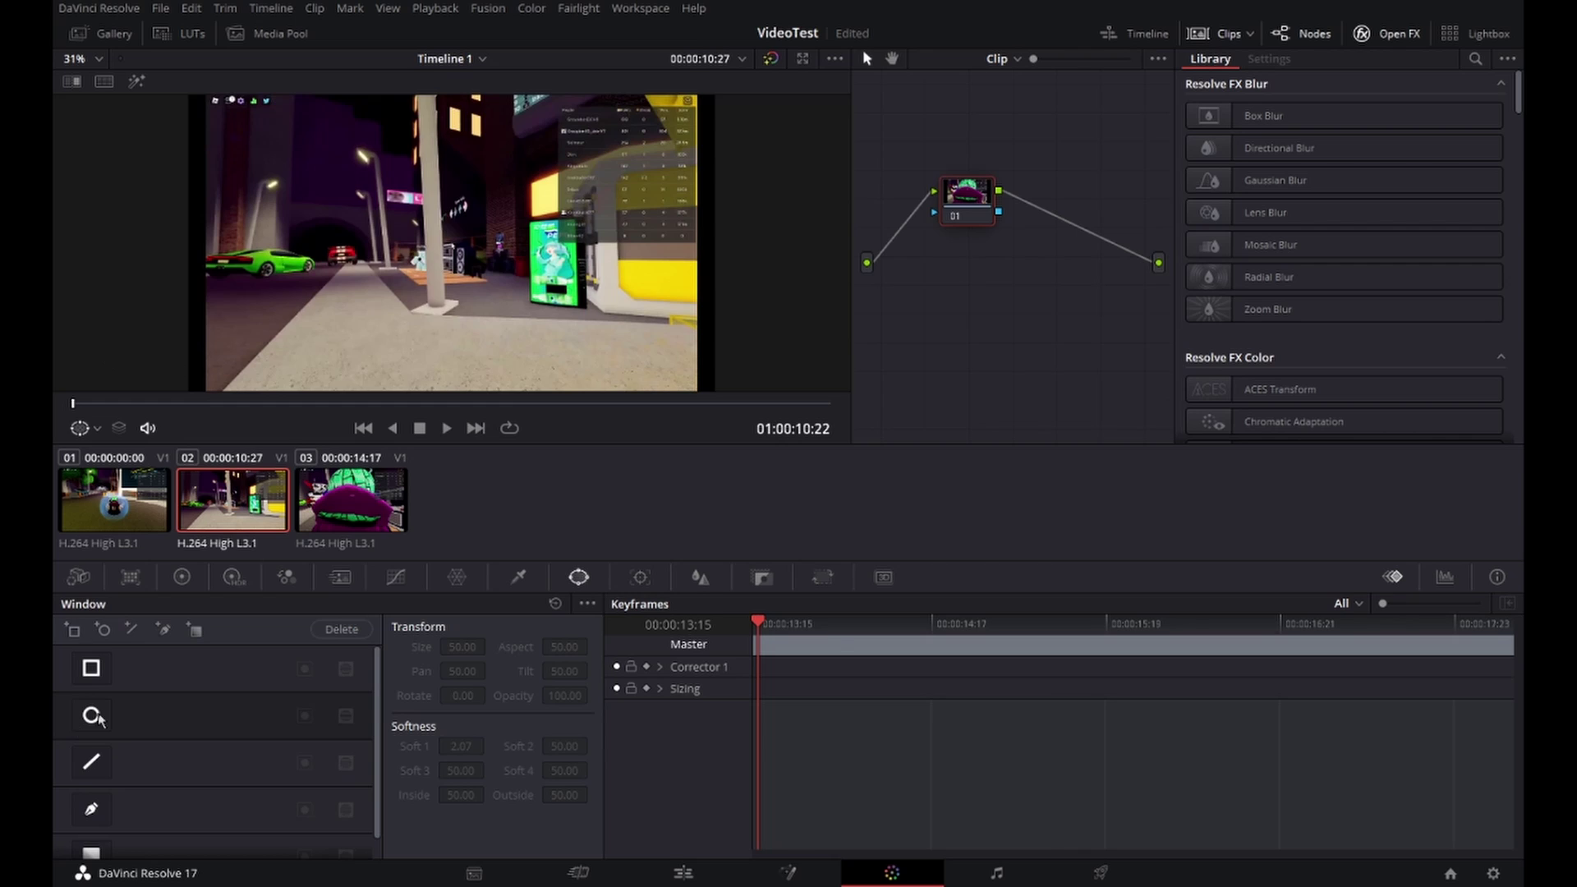
click(92, 668)
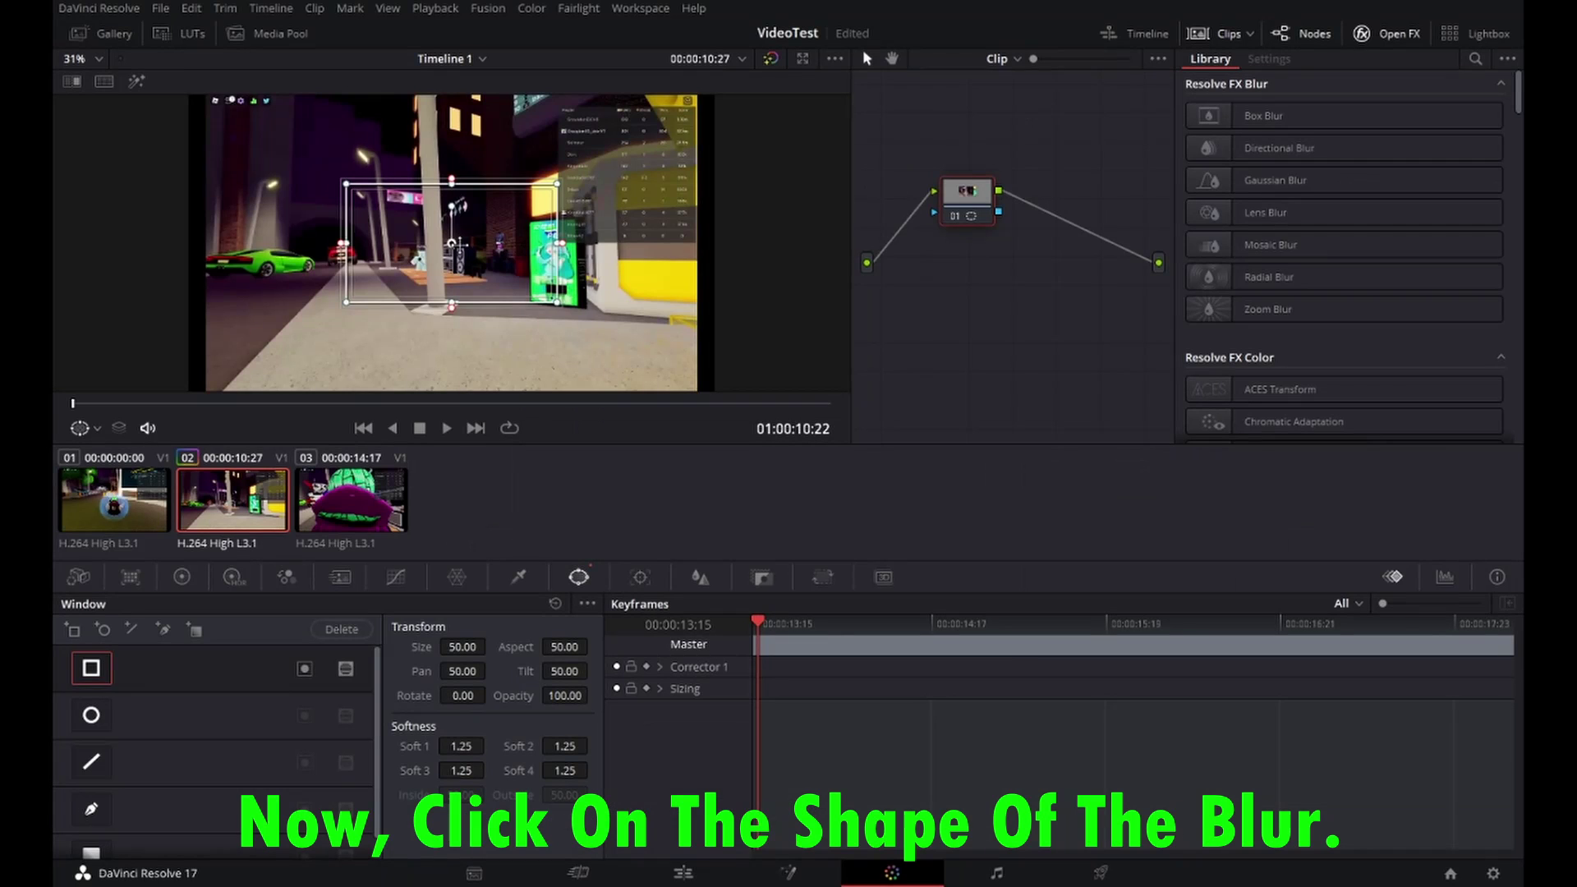
- Shrink the rectangular window onto the small area beside the central lamp post and apply Mosaic Blur to node 01
drag(449, 244, 510, 246)
drag(510, 308, 510, 280)
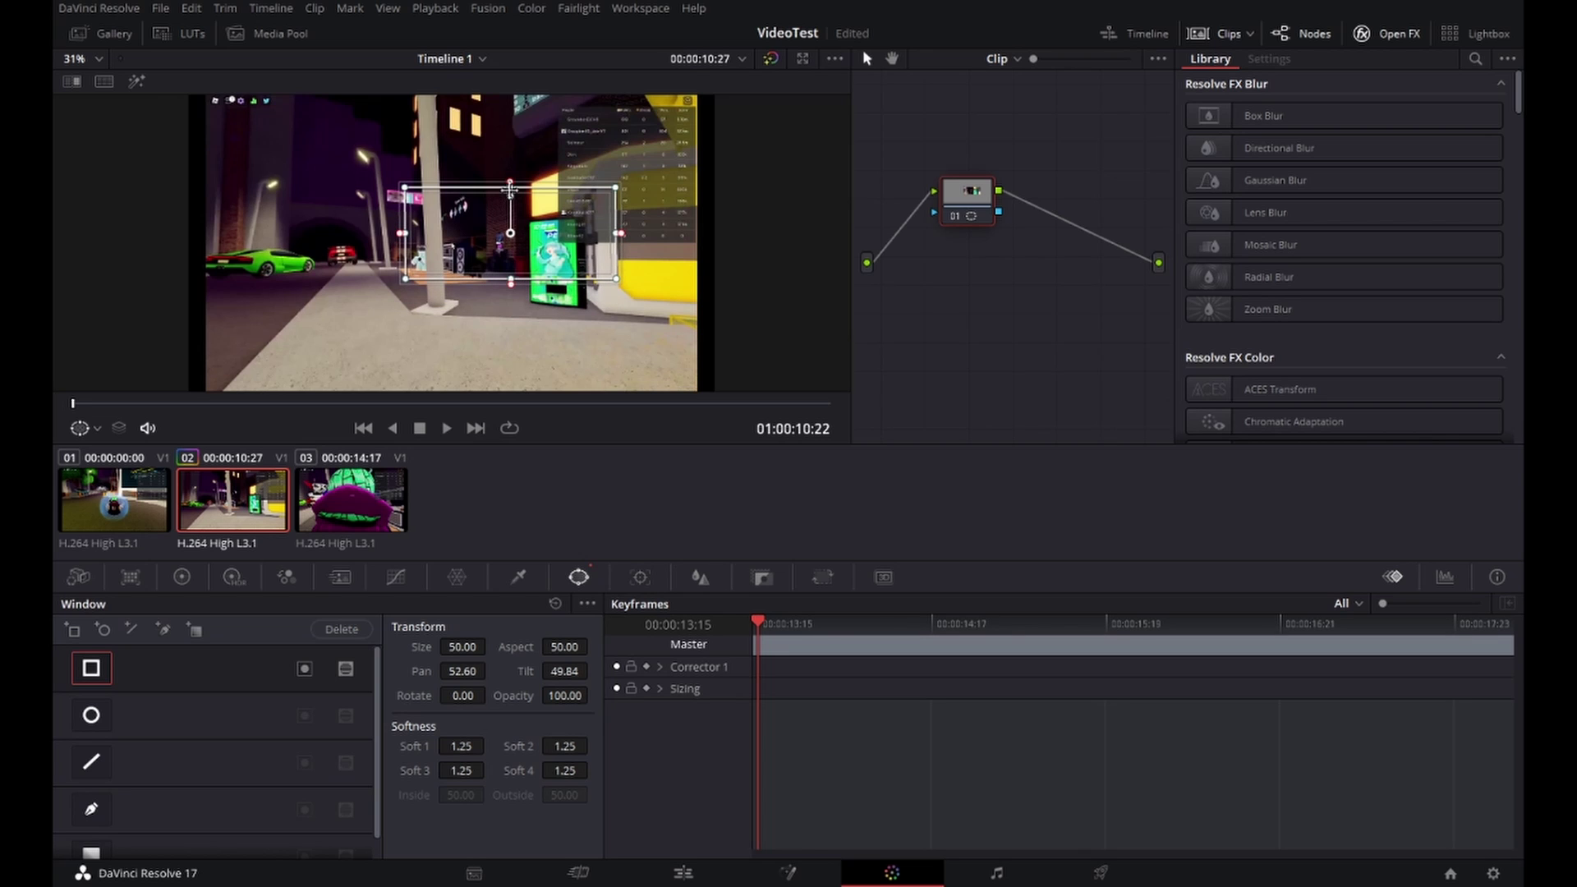
drag(510, 186, 512, 235)
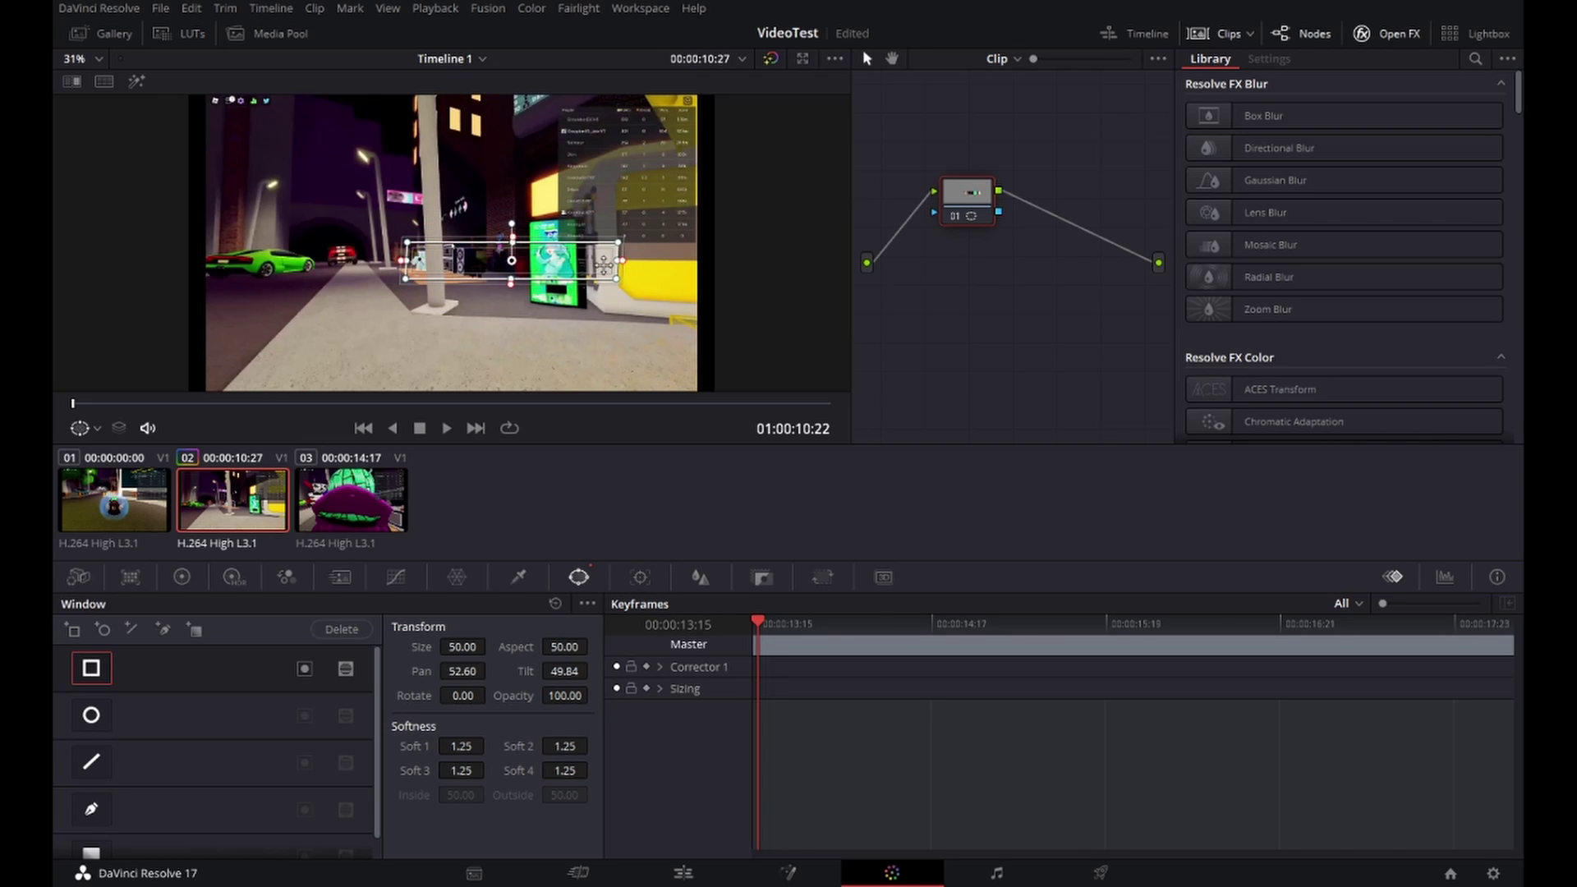
drag(620, 257, 441, 261)
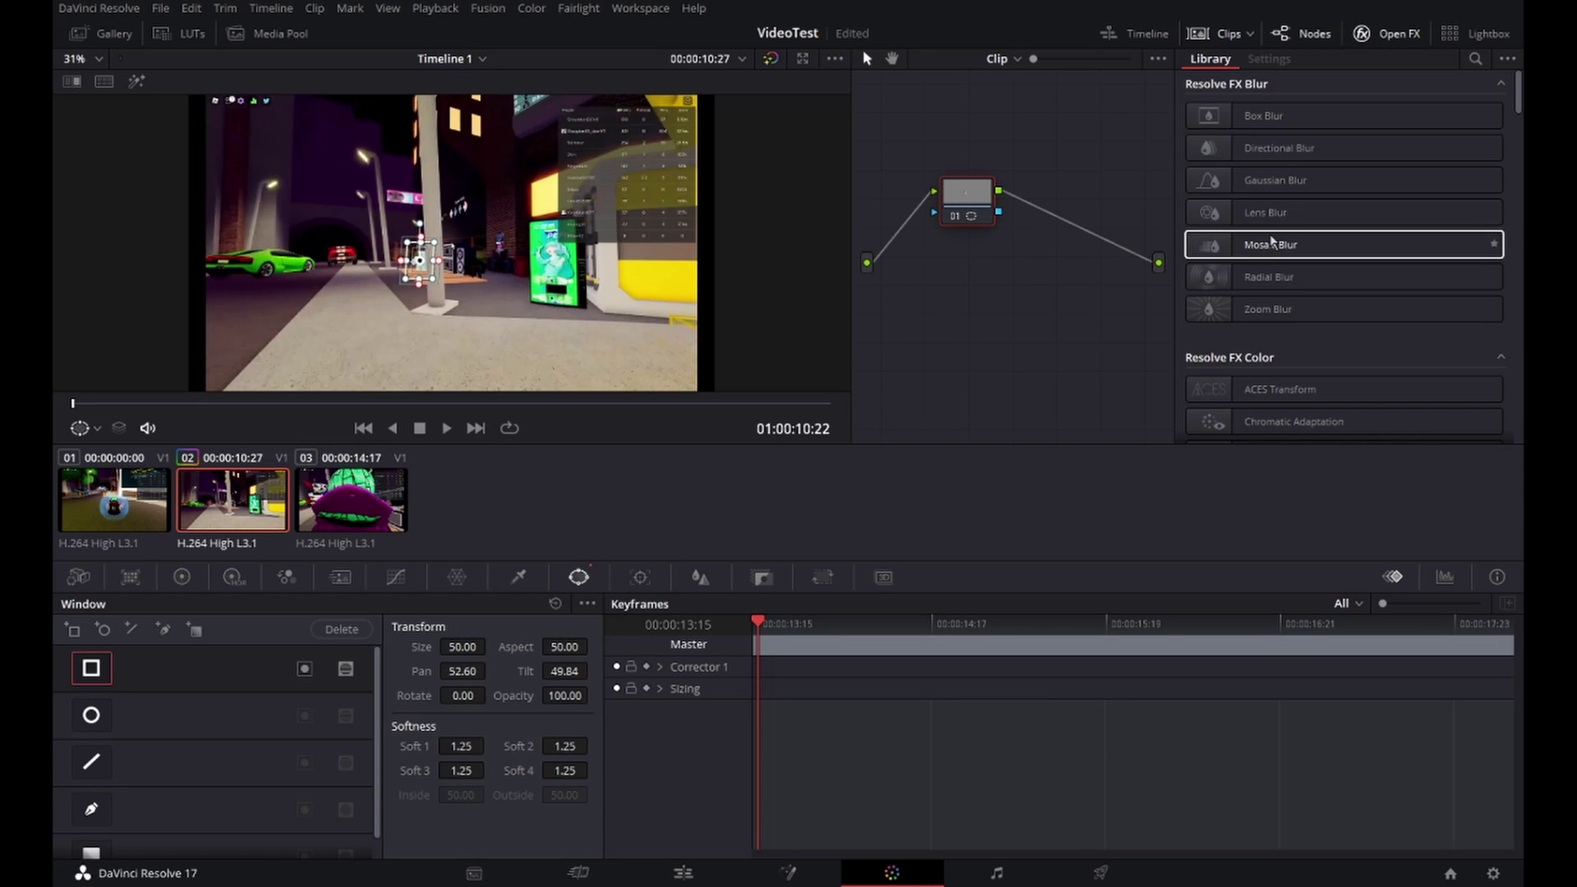
drag(1271, 245, 975, 197)
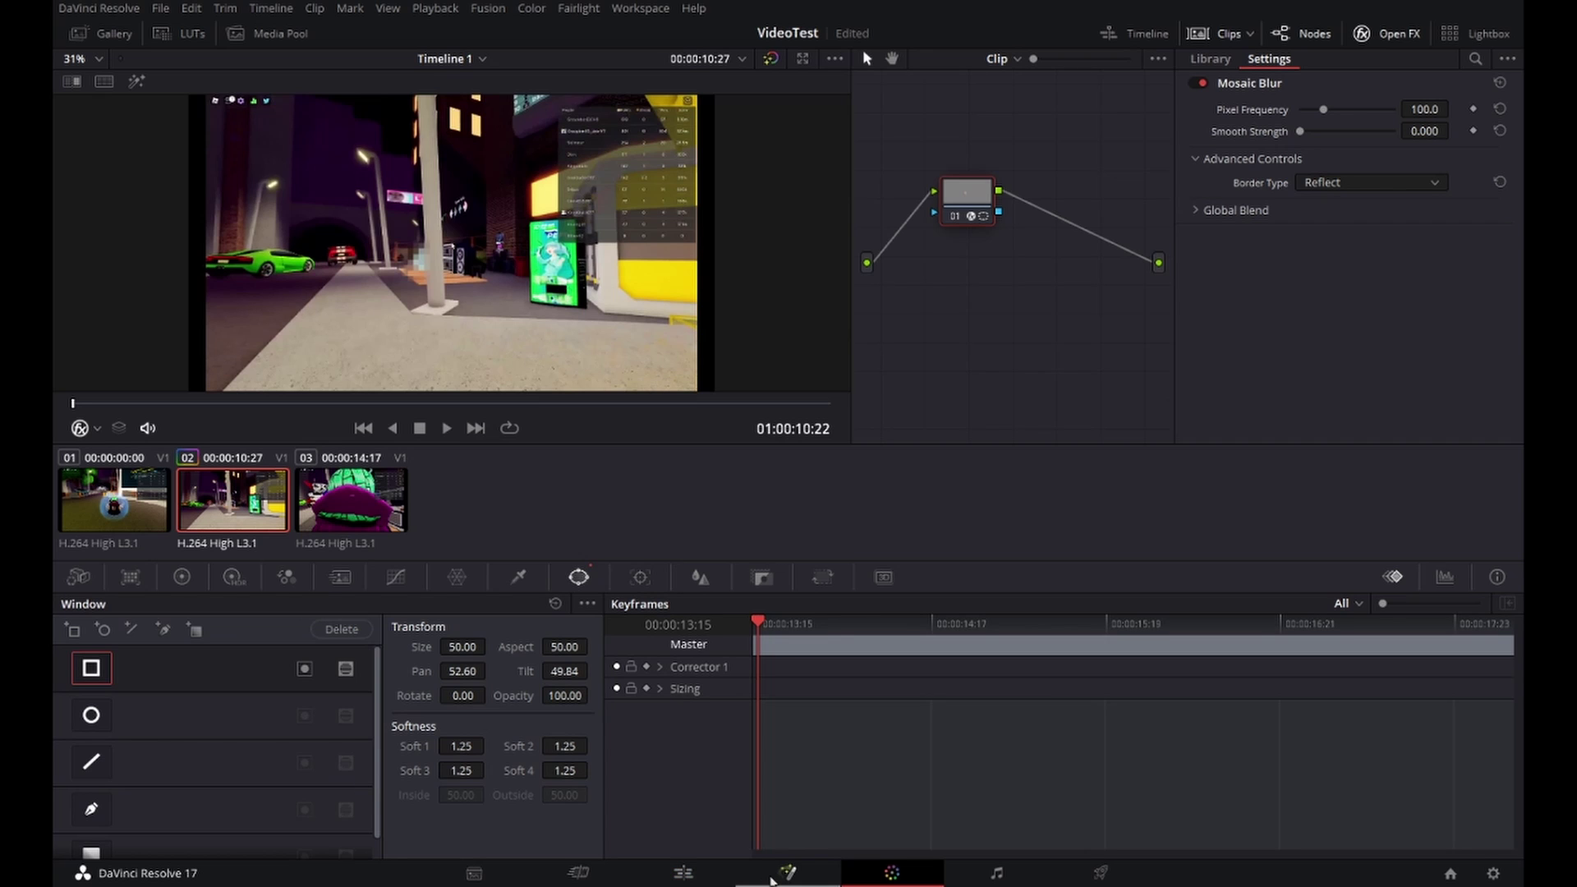
- Track the blur window forward from the clip's first frame with the Cloud Tracker
click(460, 579)
click(518, 577)
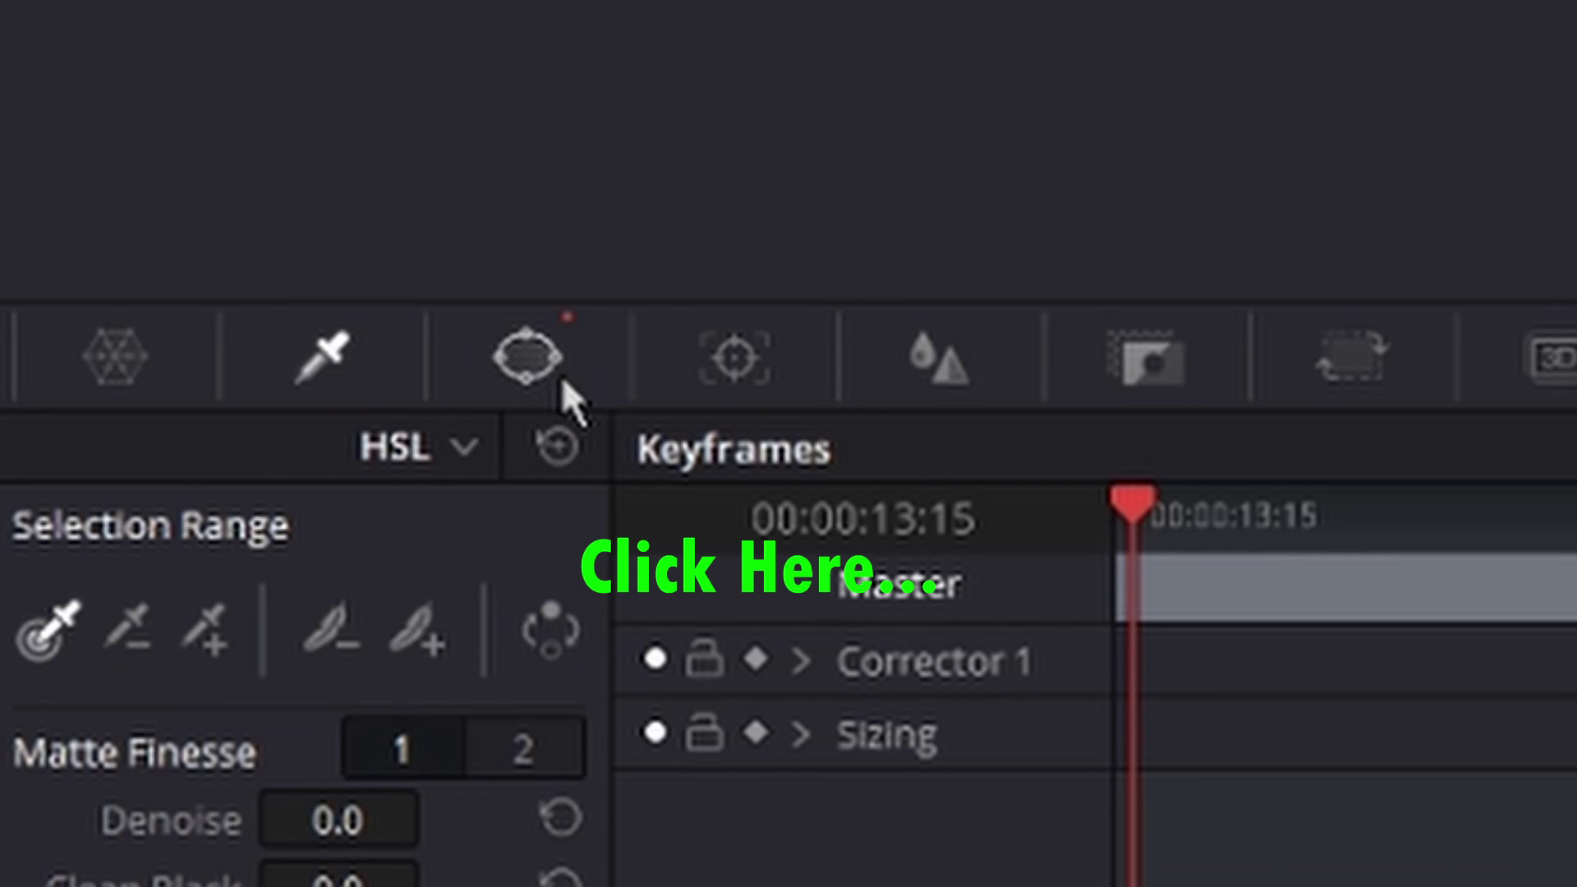
click(582, 578)
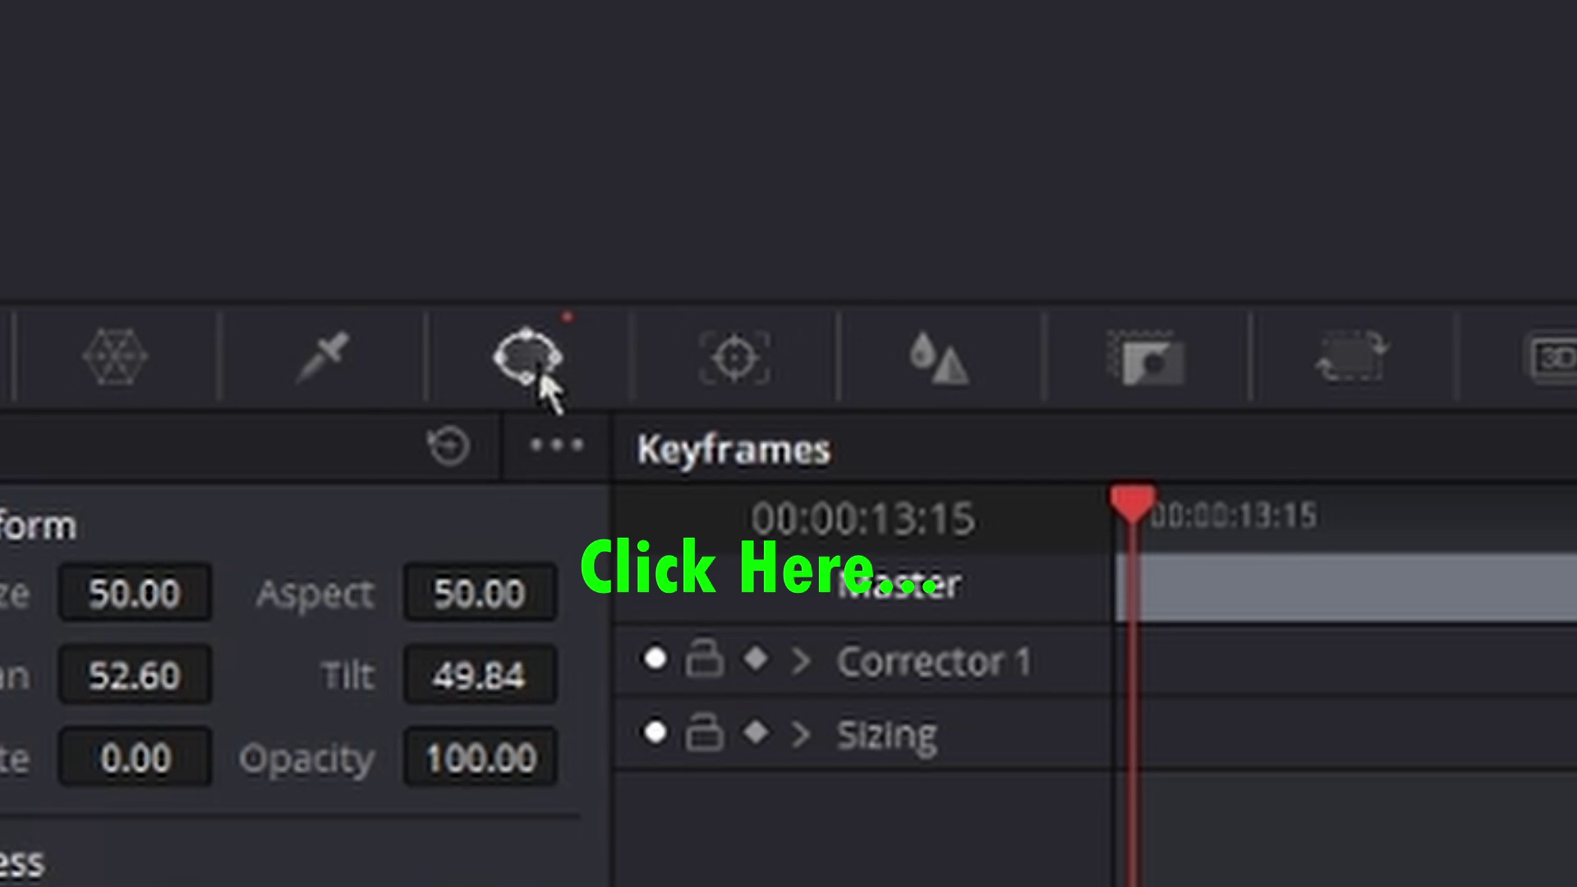
click(734, 359)
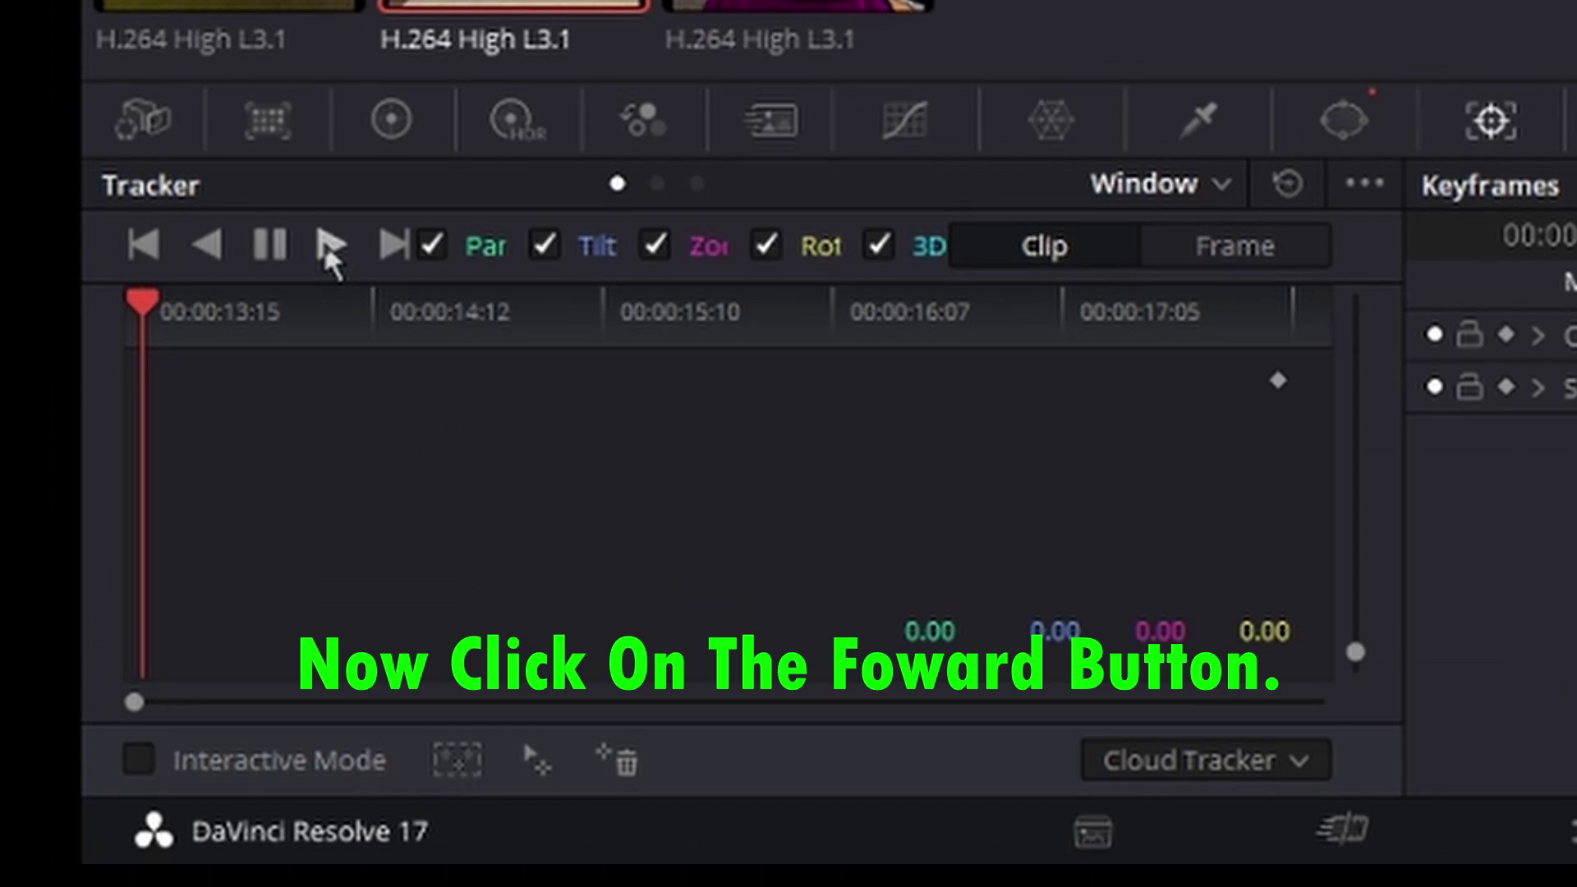
click(156, 630)
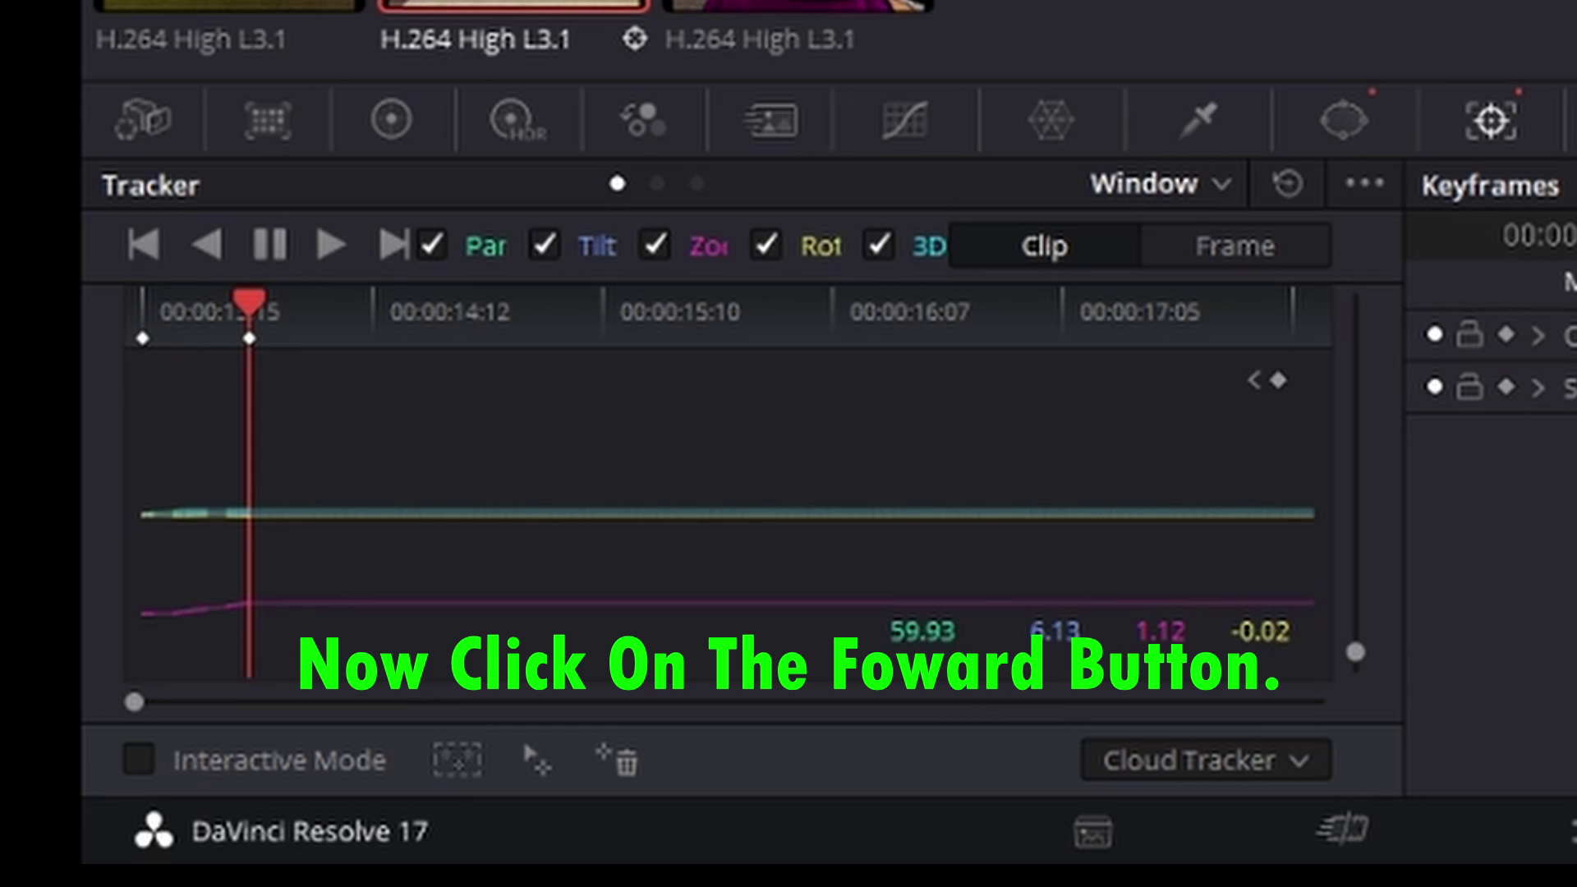
- Track the window back to the clip's start and redo the forward tracking up to 01:00:14:01
click(210, 245)
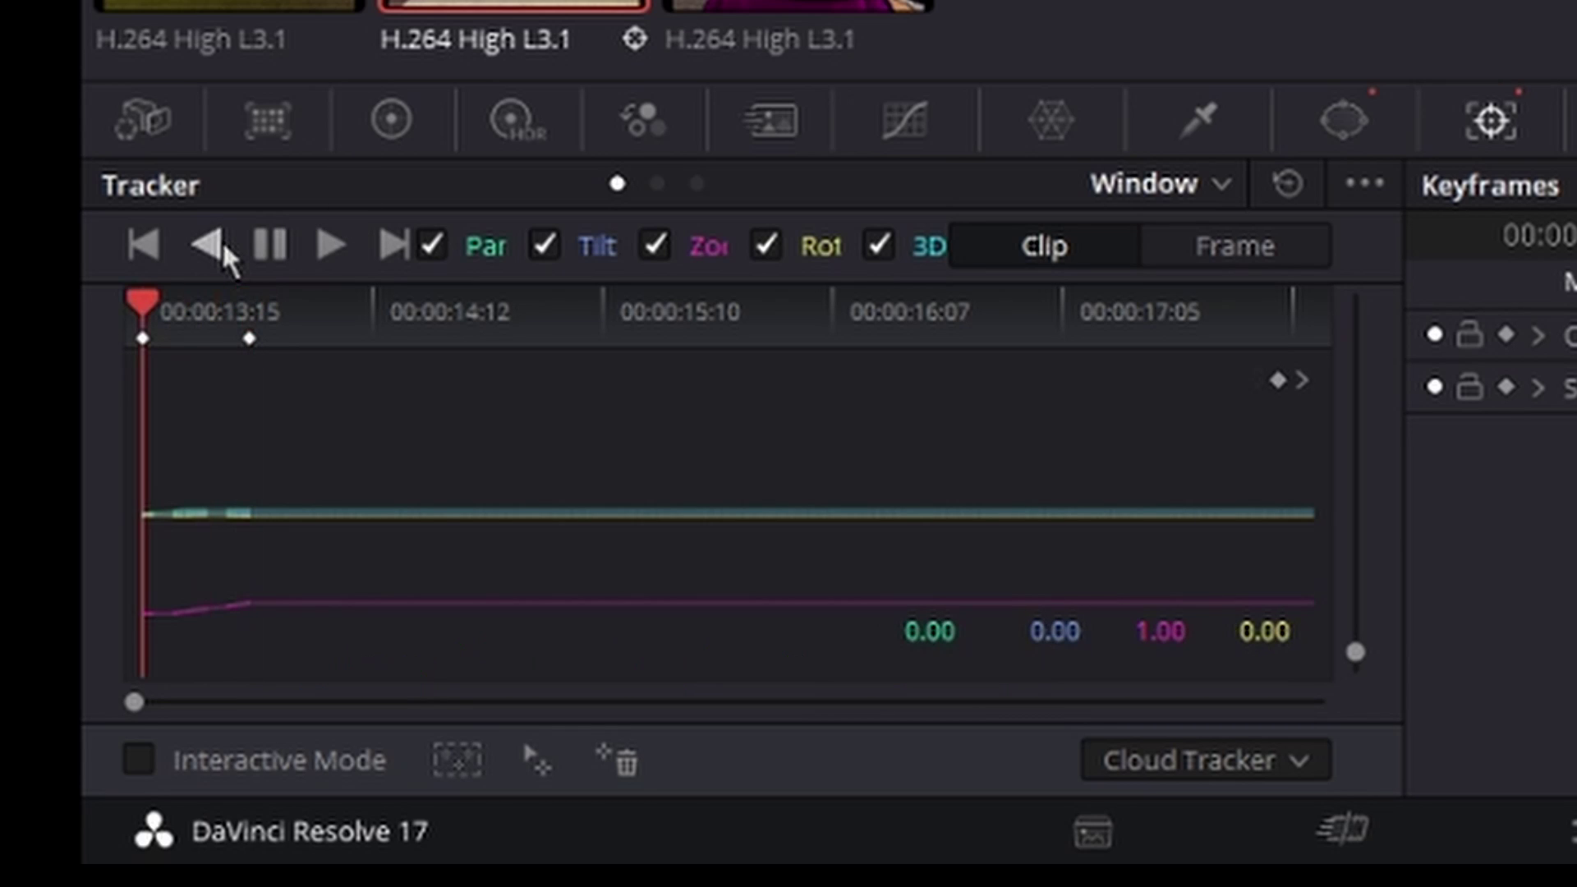
click(331, 245)
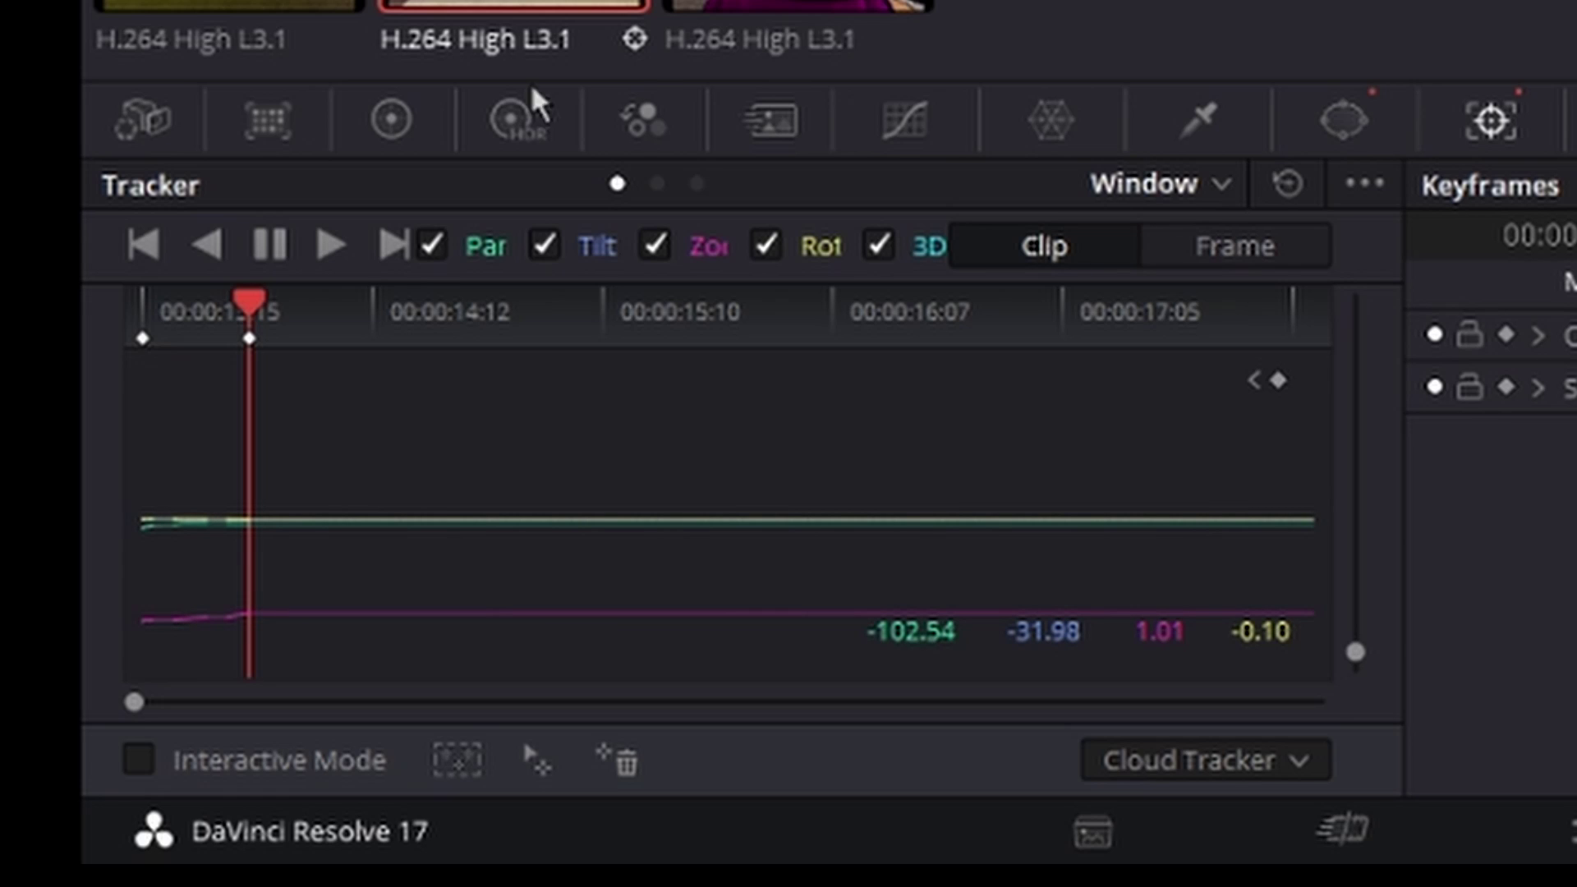
click(349, 245)
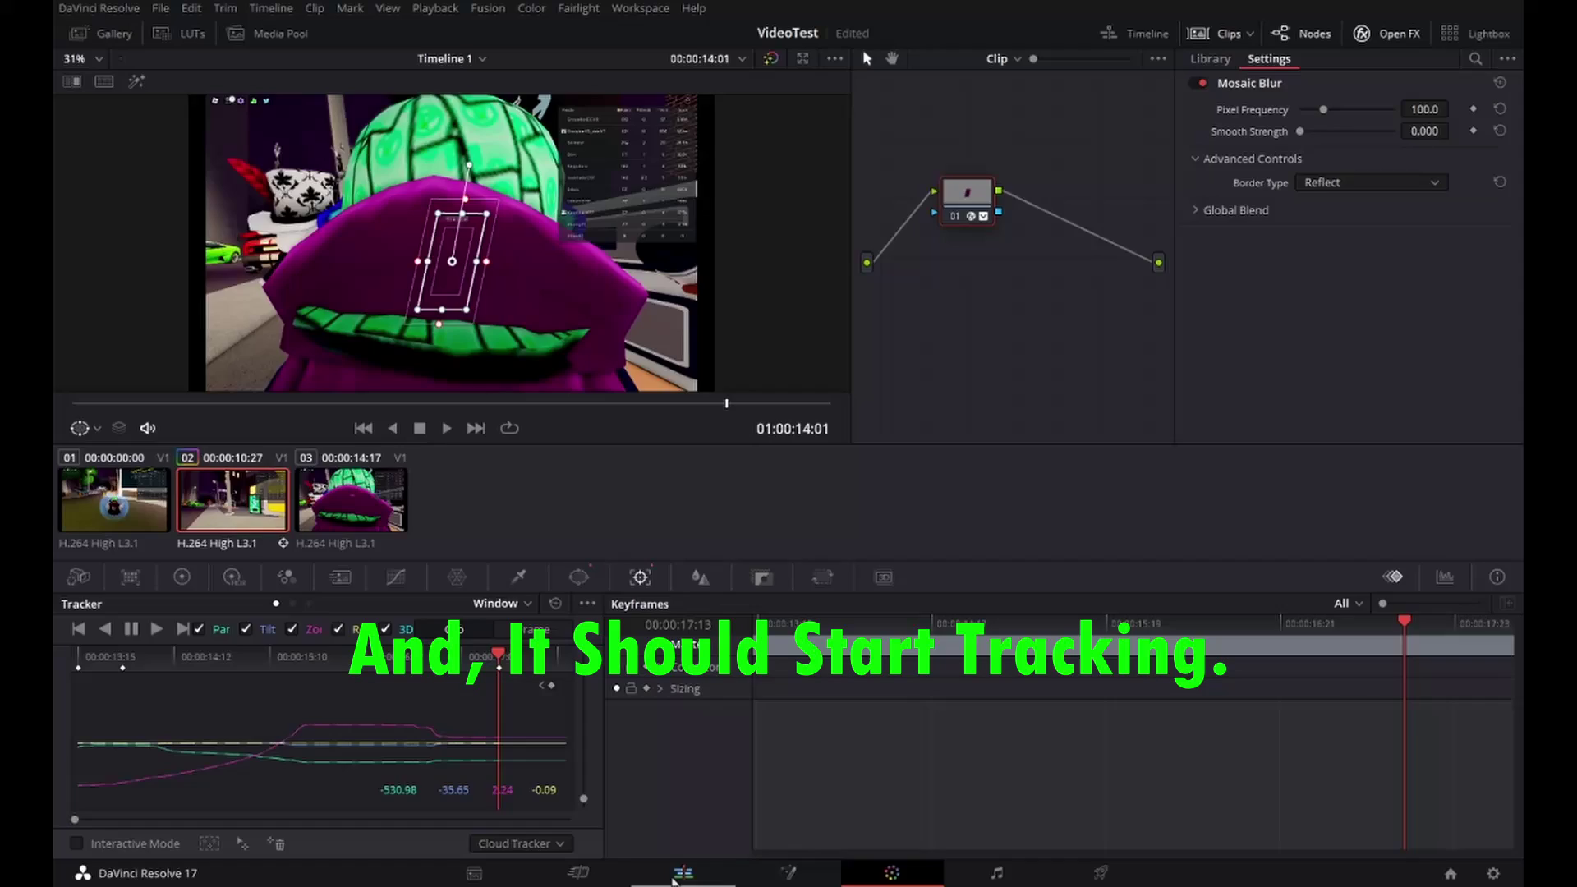
- Return to the Edit page and play the blurred section from 01:00:10:22 to check the tracked mosaic
click(683, 873)
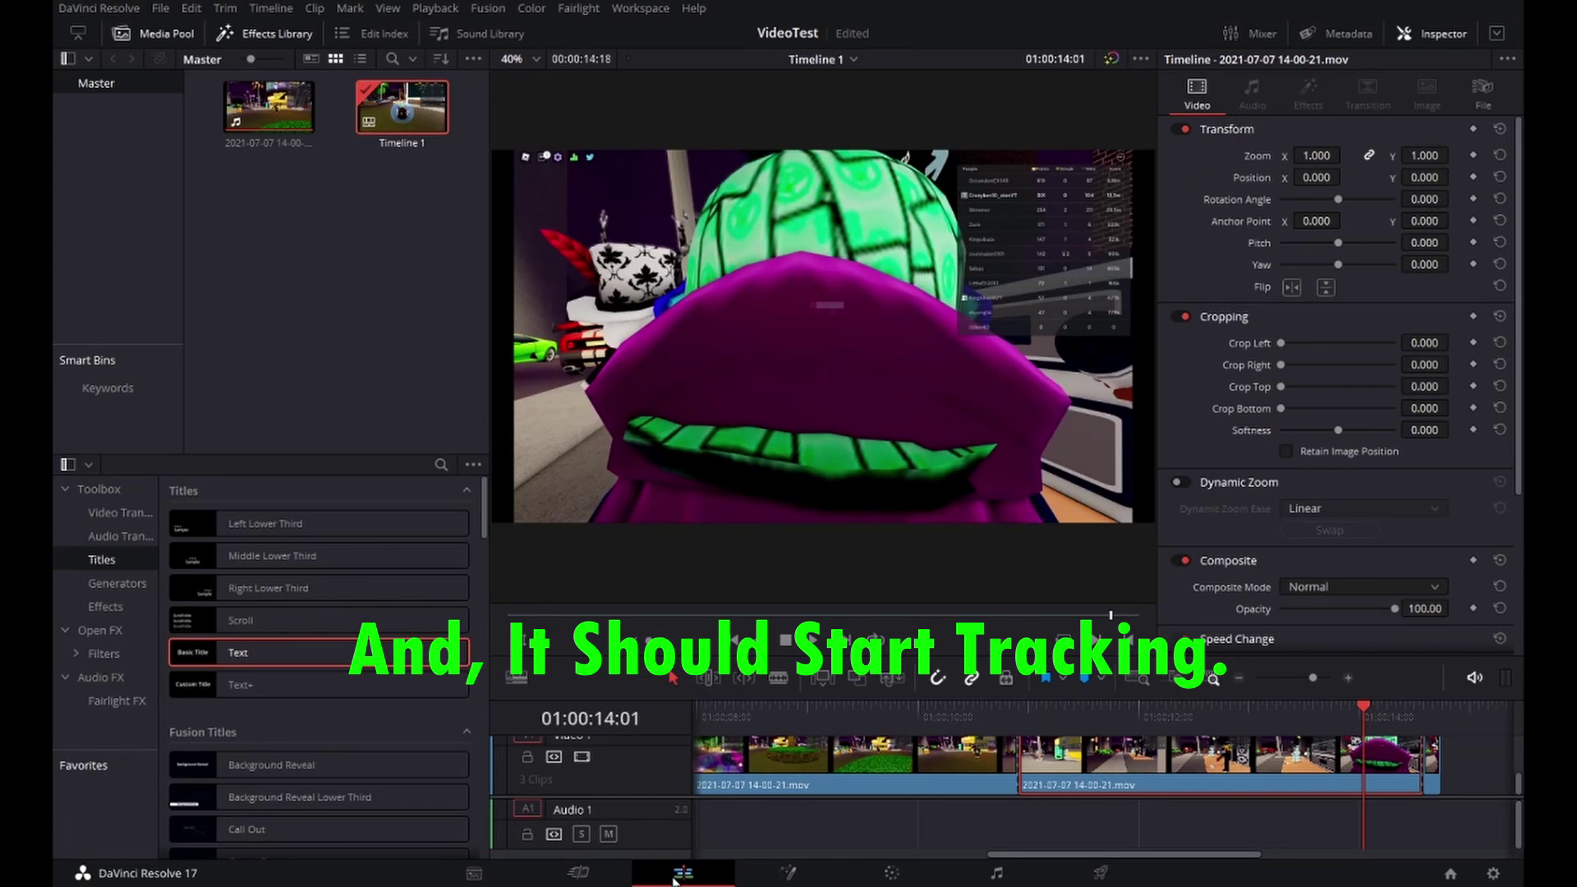
key(Up)
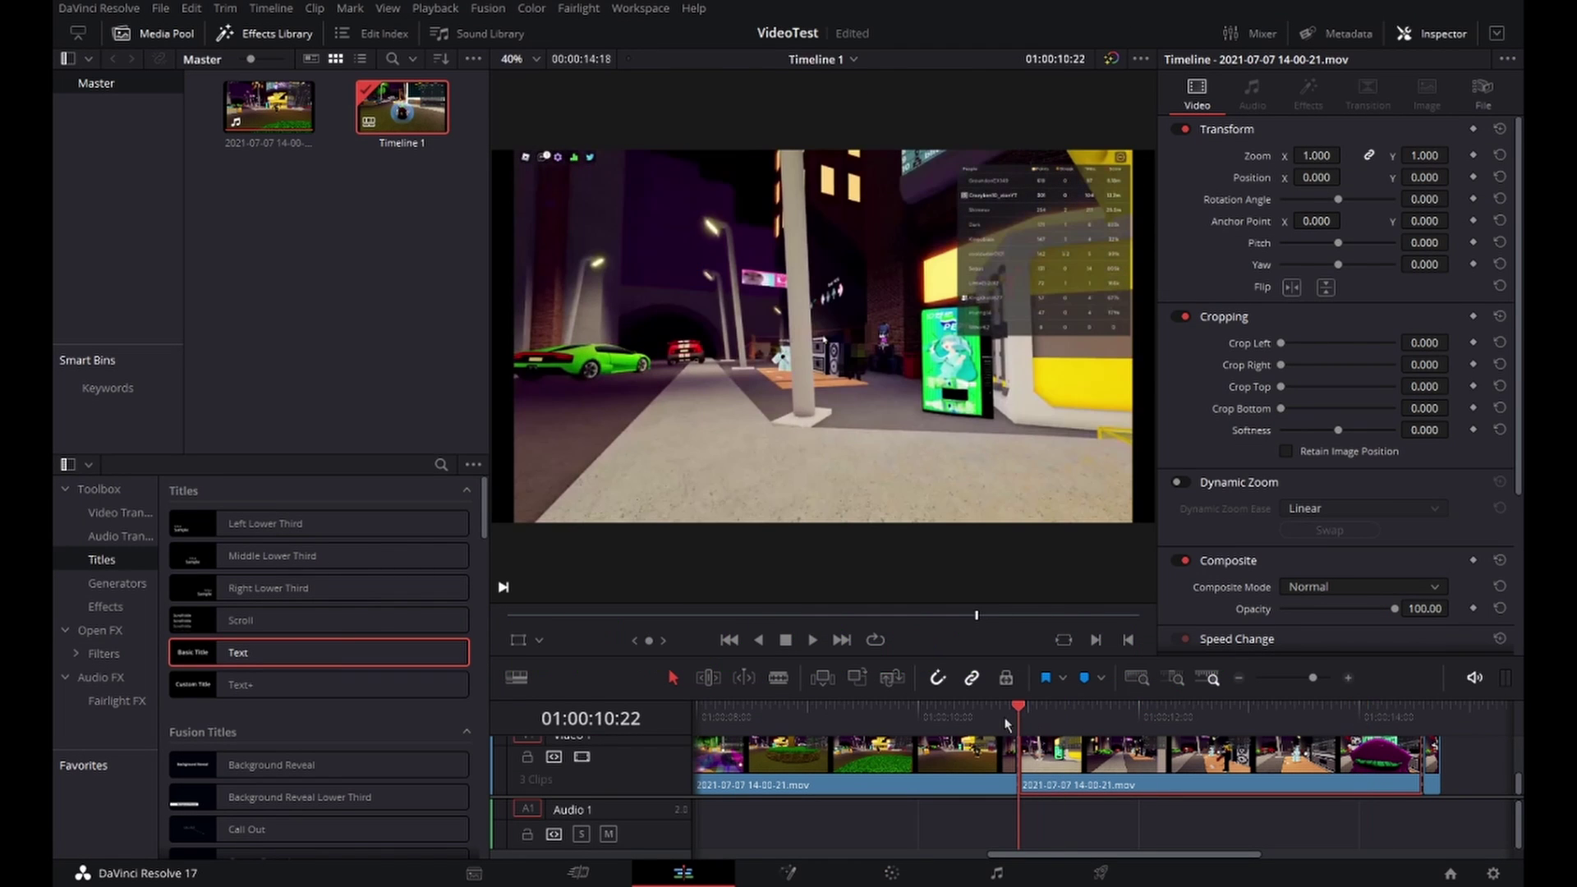
click(813, 640)
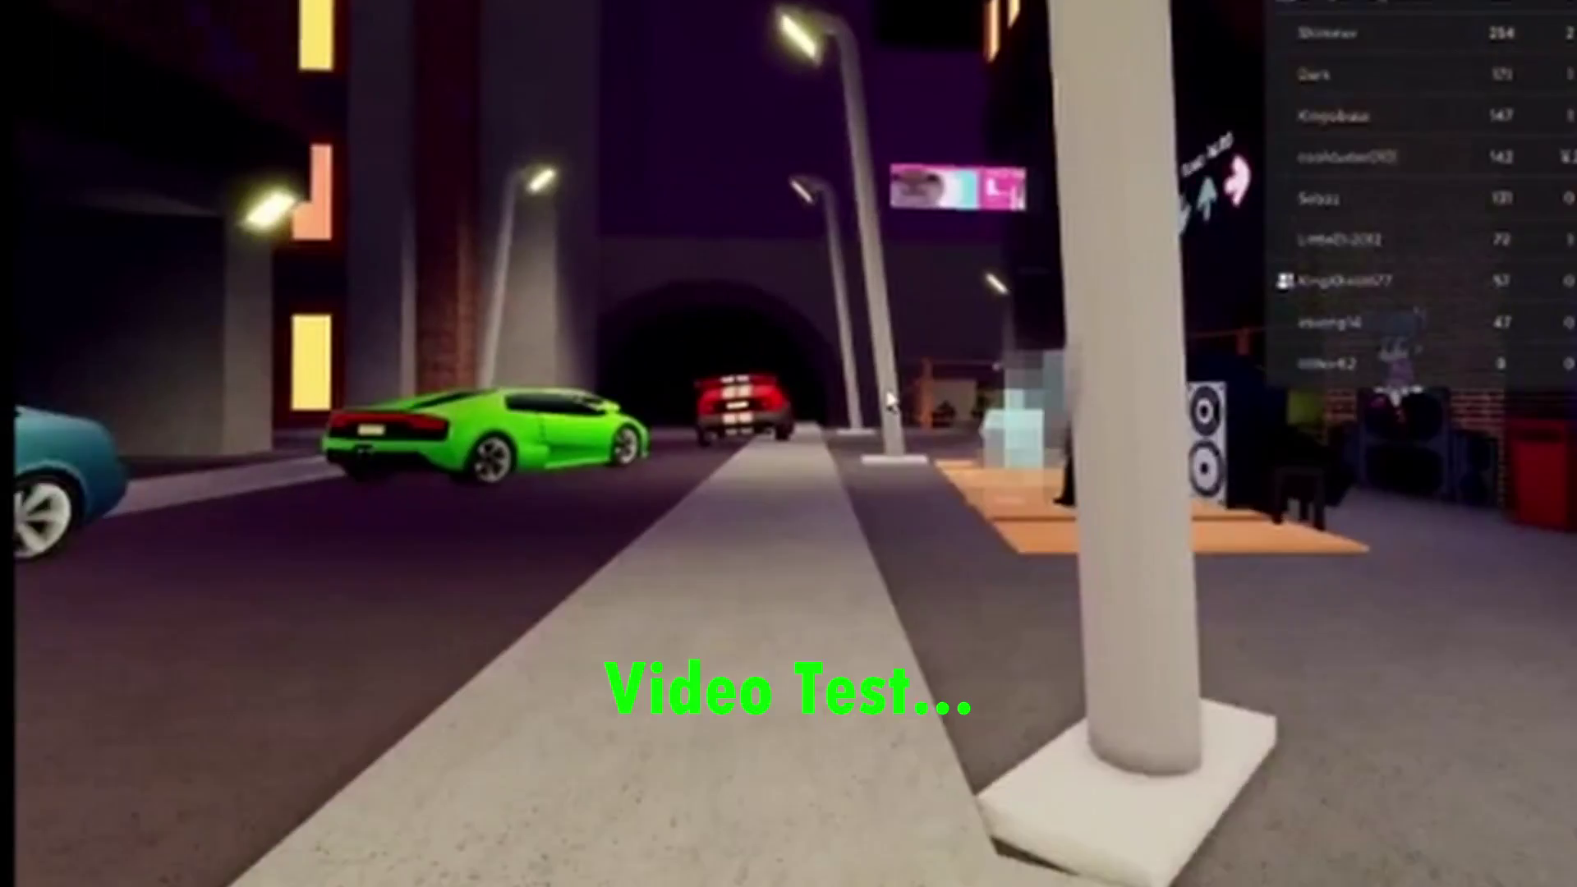